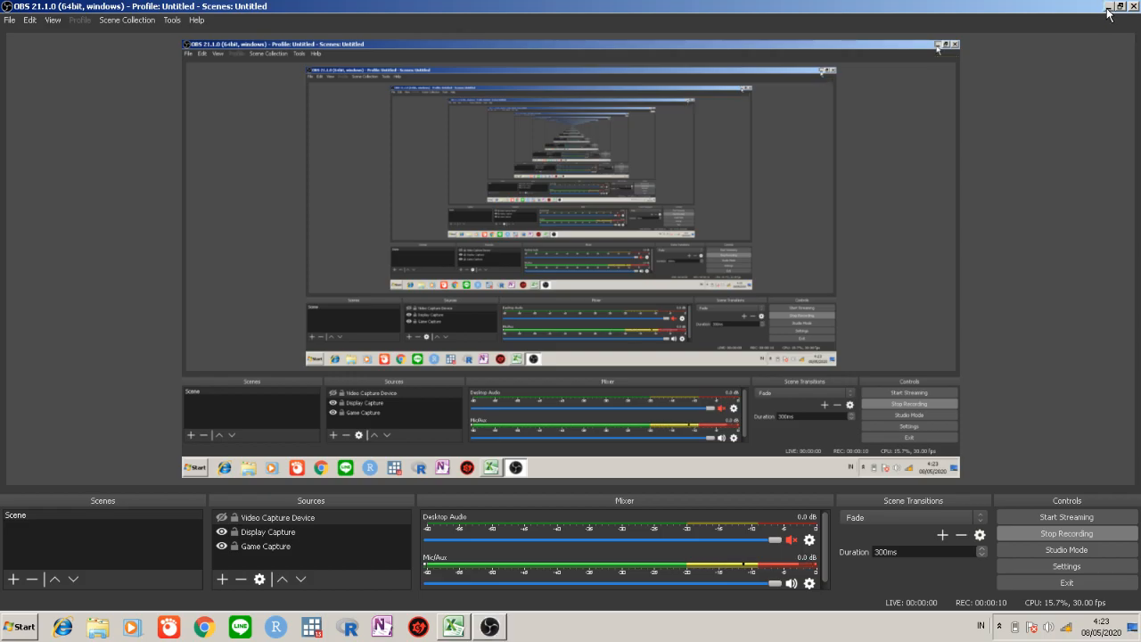
Switch to the Excel workbook Book1 and maximize its window
{"action": "left_click", "coordinate": [455, 629]}
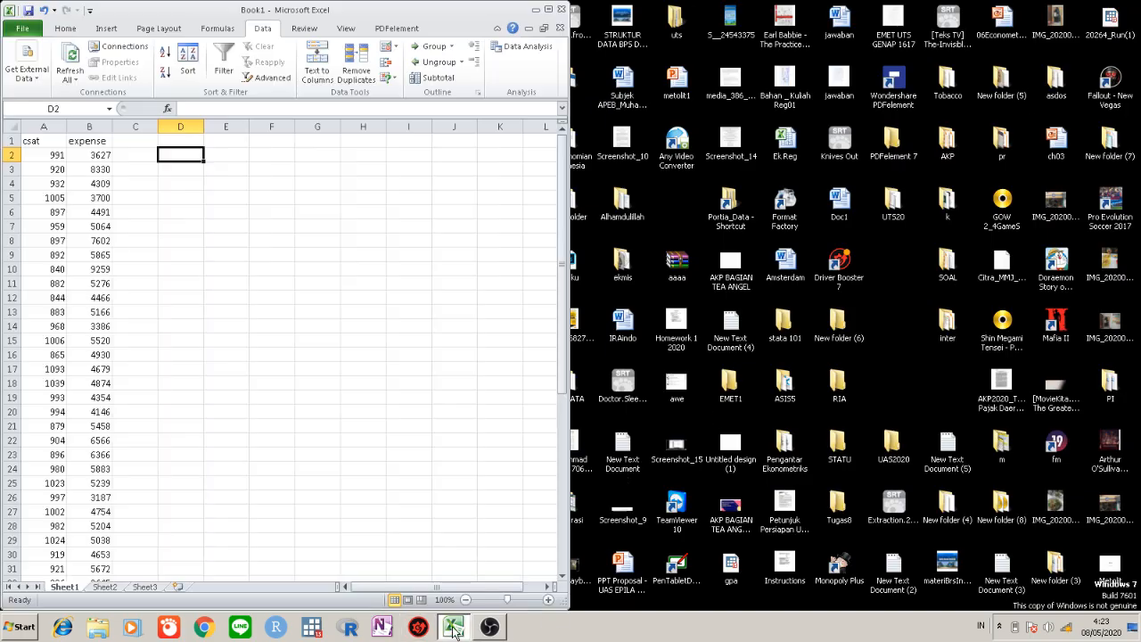
{"action": "left_click", "coordinate": [547, 9]}
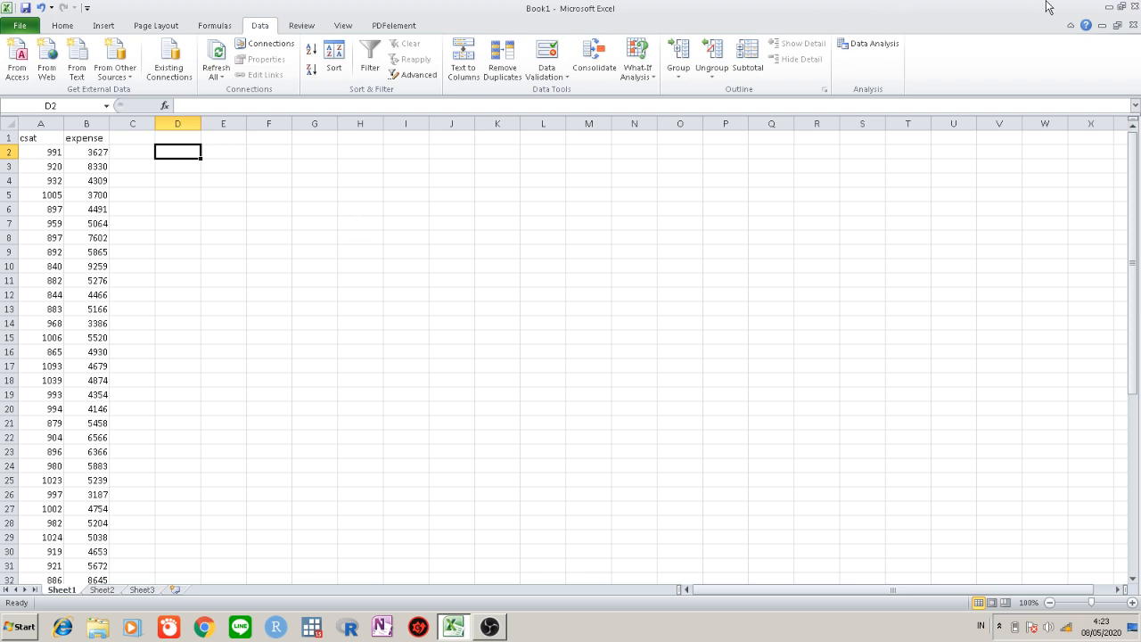
{"action": "left_click", "coordinate": [1119, 7]}
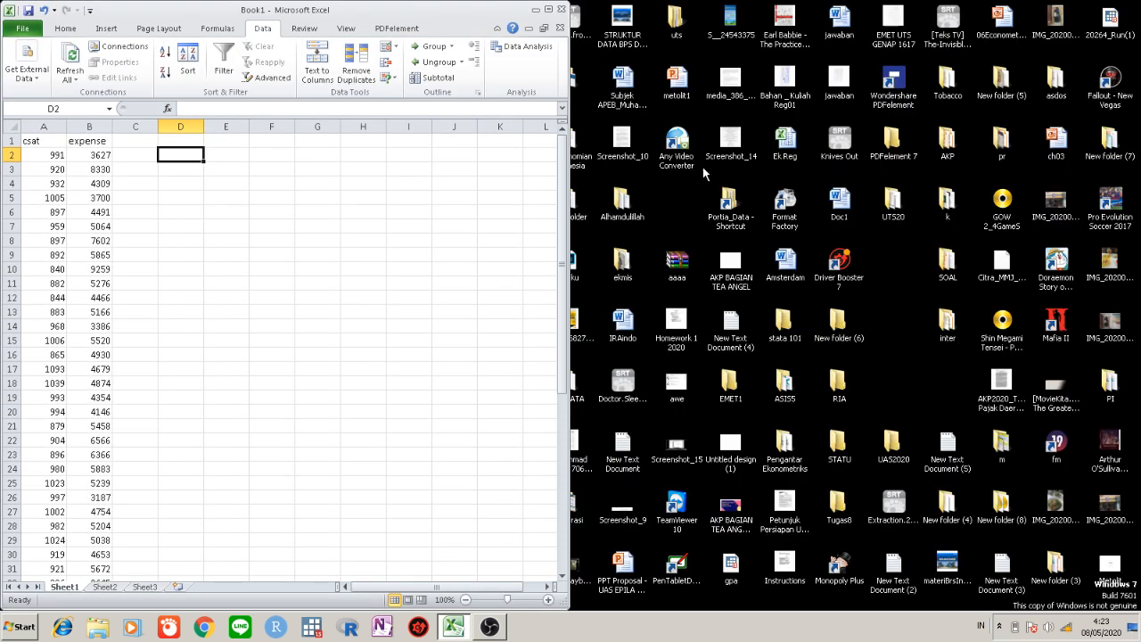
{"action": "key", "text": "super"}
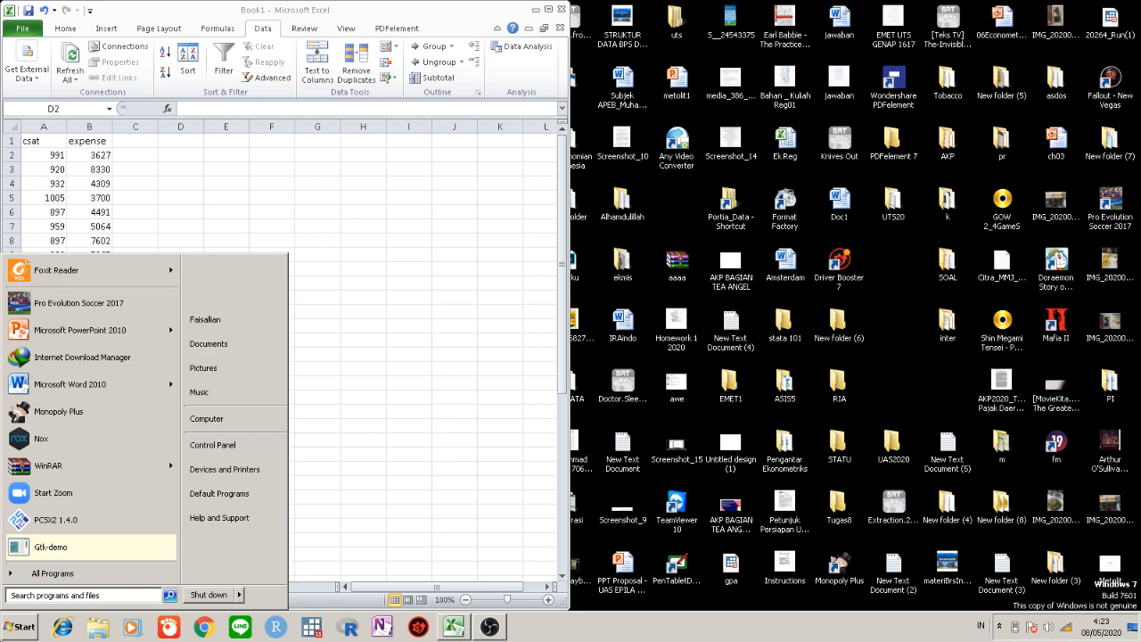
{"action": "key", "text": "Escape"}
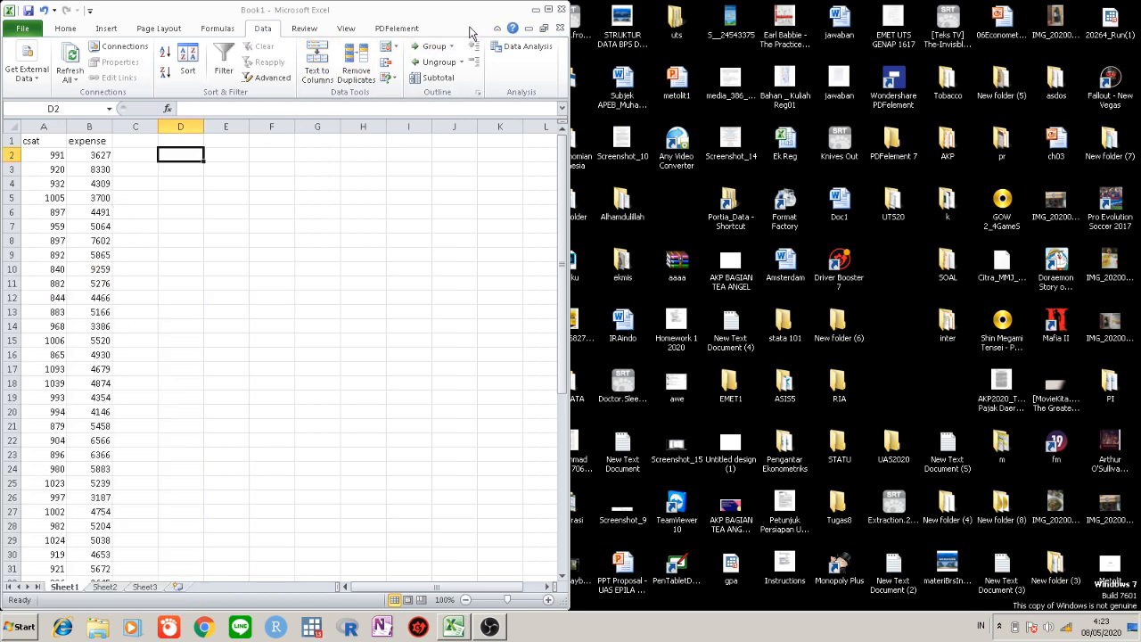
{"action": "left_click", "coordinate": [547, 9]}
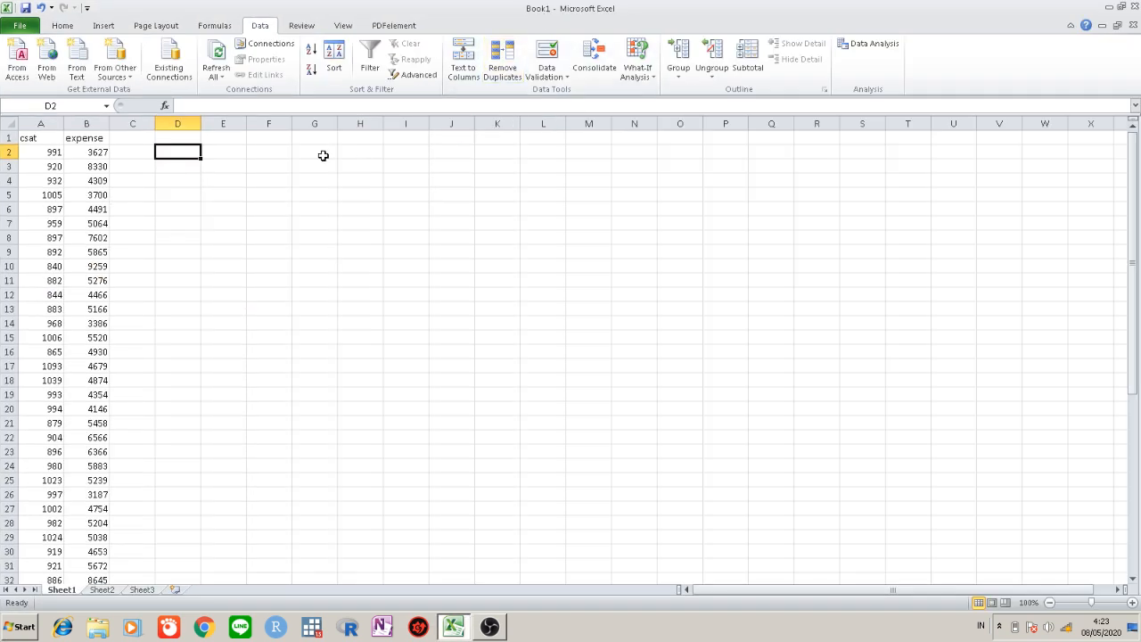
Look through the csat and expense data from the first row to the last, including both column headers
{"action": "left_click", "coordinate": [34, 153]}
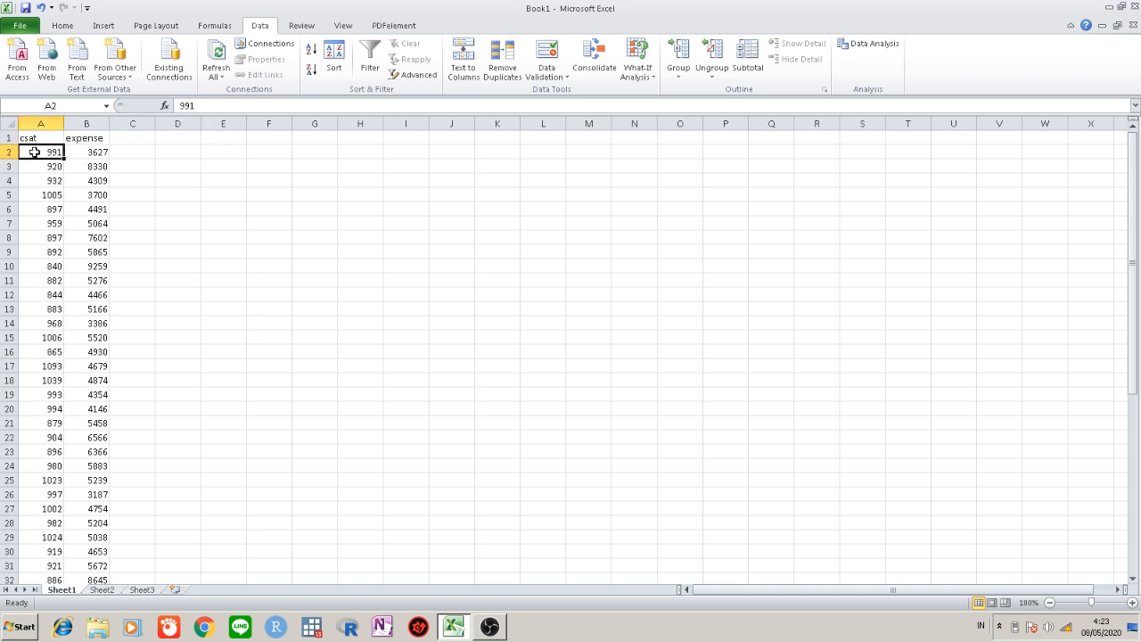
{"action": "scroll", "coordinate": [142, 285], "scroll_direction": "down", "scroll_amount": 13}
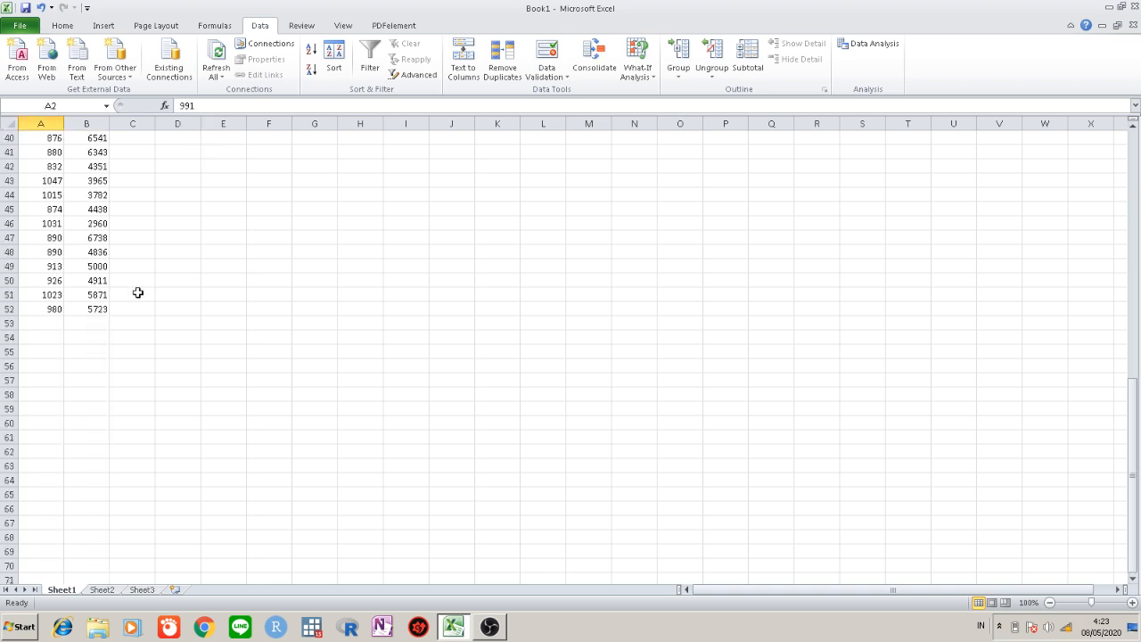
{"action": "scroll", "coordinate": [36, 328], "scroll_direction": "up", "scroll_amount": 13}
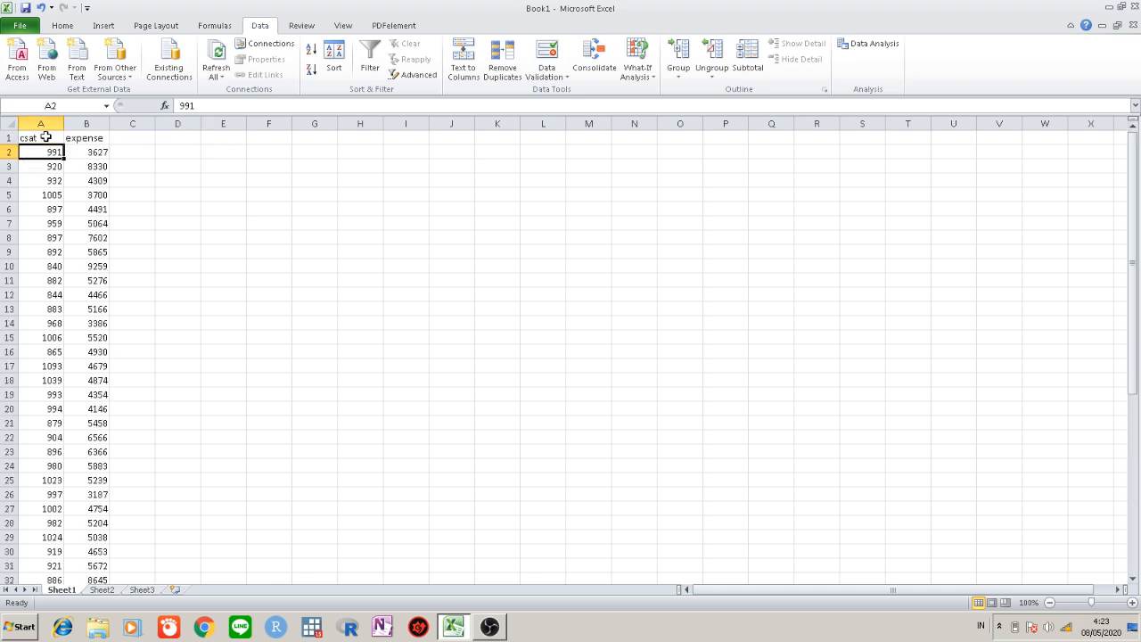
{"action": "left_click", "coordinate": [45, 137]}
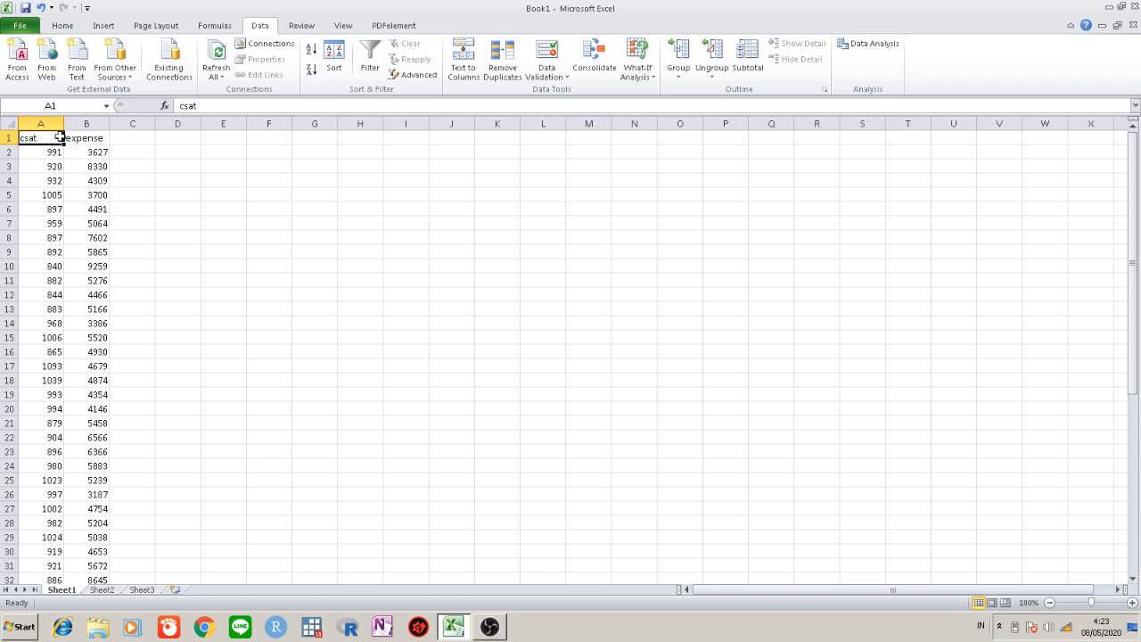
{"action": "left_click", "coordinate": [83, 137]}
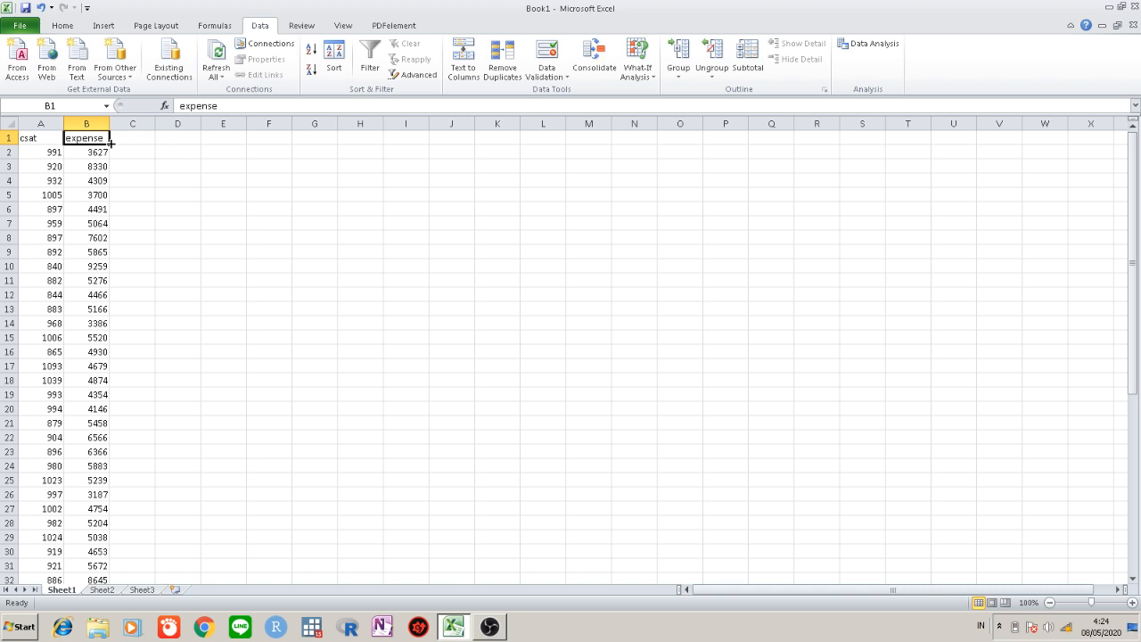
{"action": "left_click", "coordinate": [87, 123]}
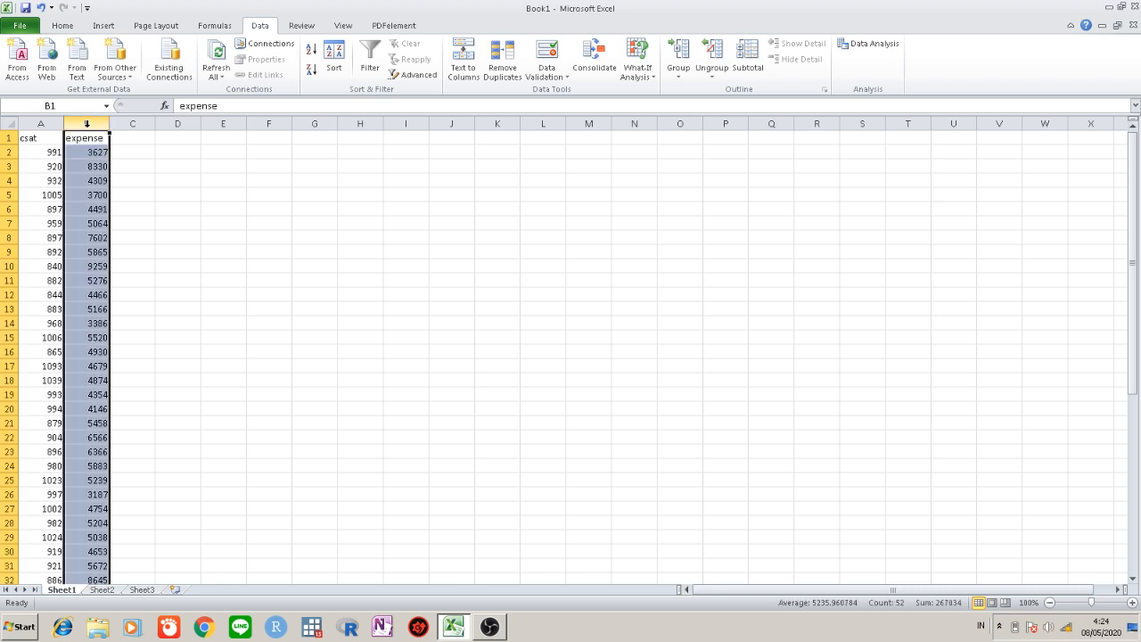
{"action": "left_click", "coordinate": [92, 183]}
{"action": "left_click", "coordinate": [80, 152]}
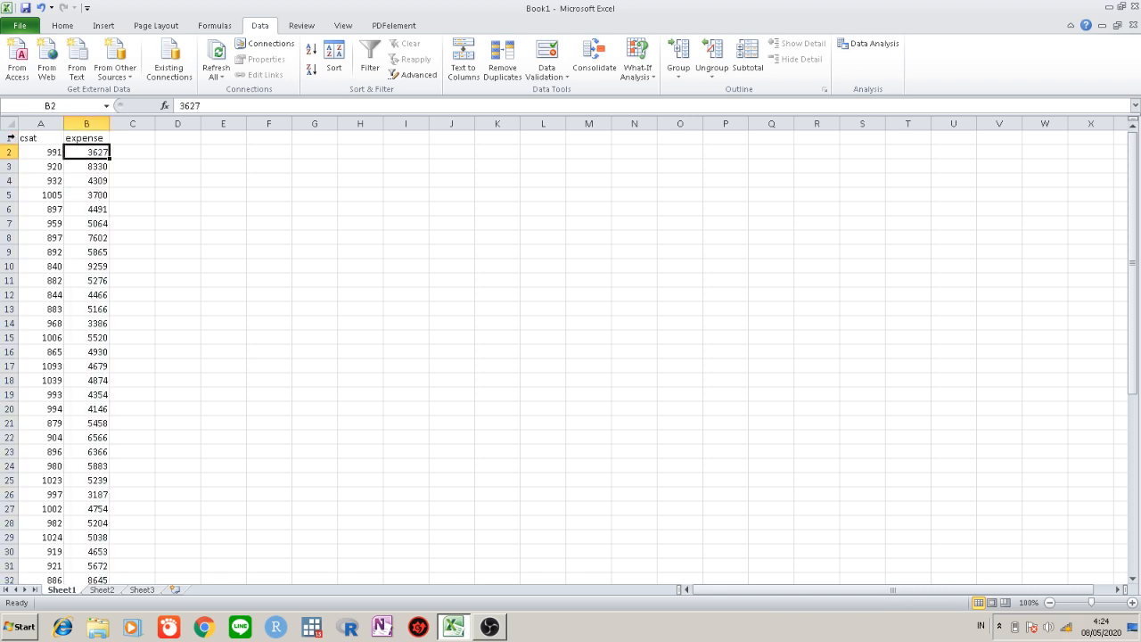
Examine the csat variable in column A against the expense variable in column B
{"action": "left_click", "coordinate": [41, 123]}
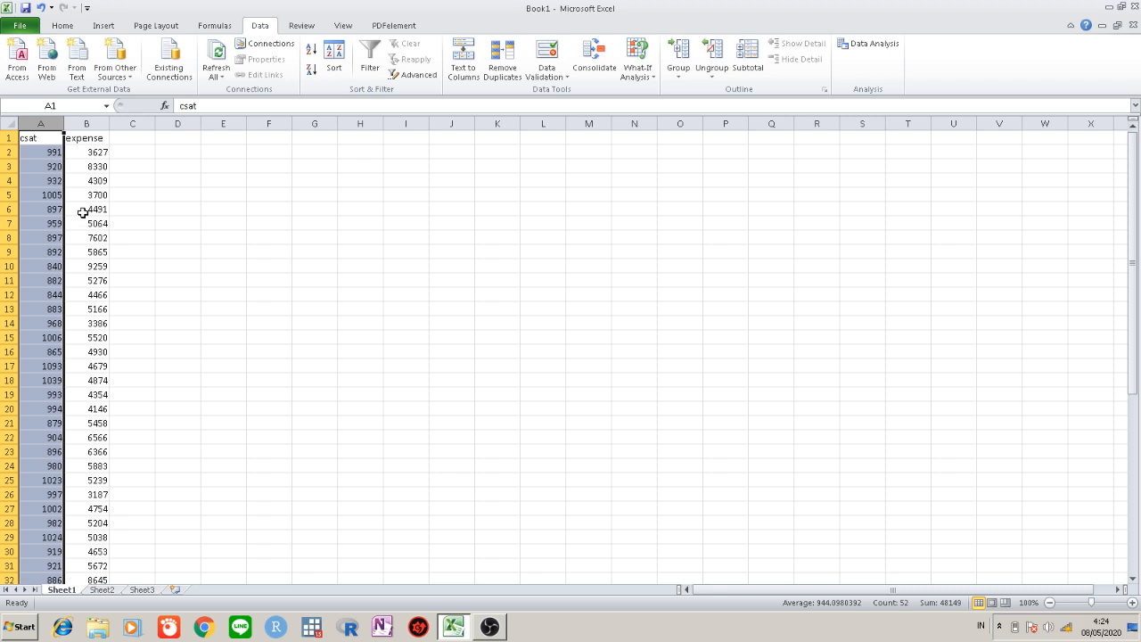
{"action": "left_click", "coordinate": [89, 123]}
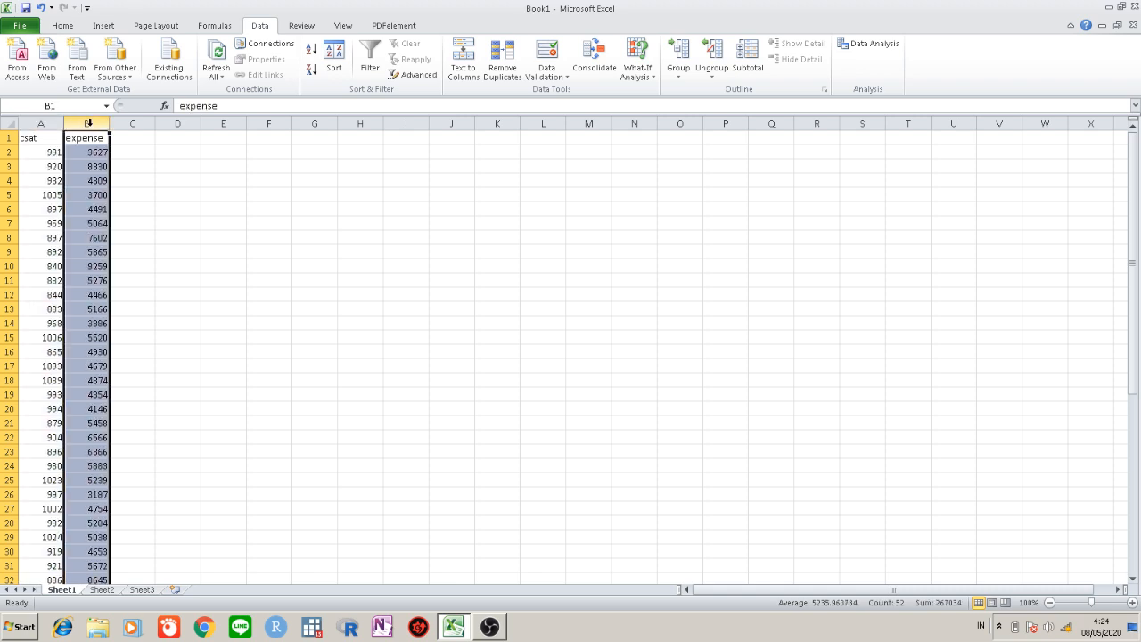
{"action": "left_click", "coordinate": [32, 117]}
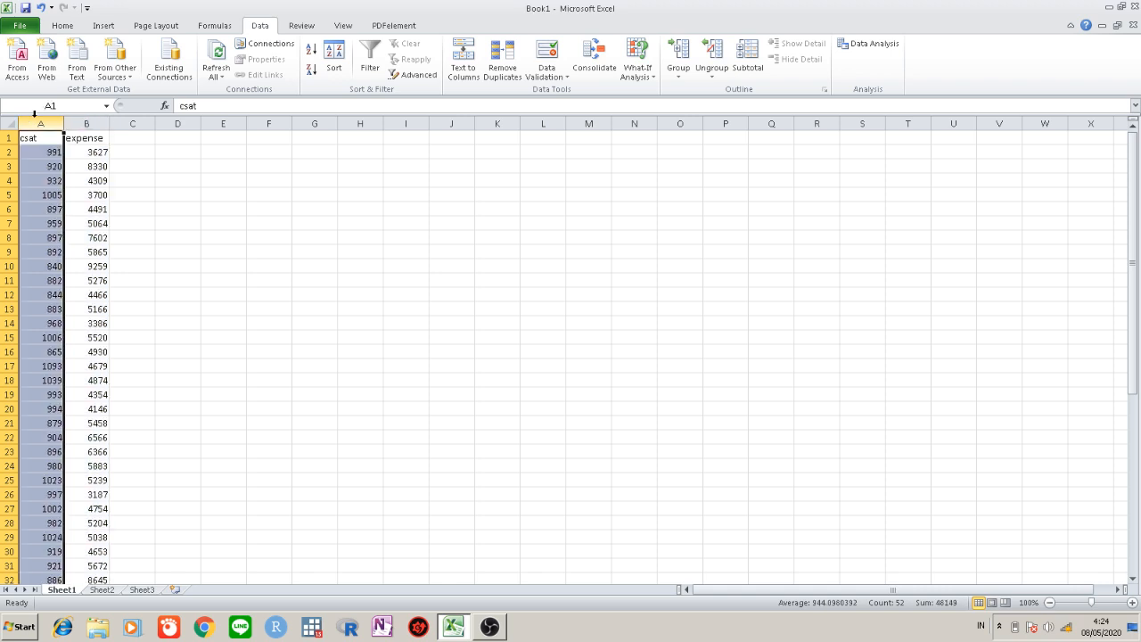
{"action": "left_click", "coordinate": [86, 117]}
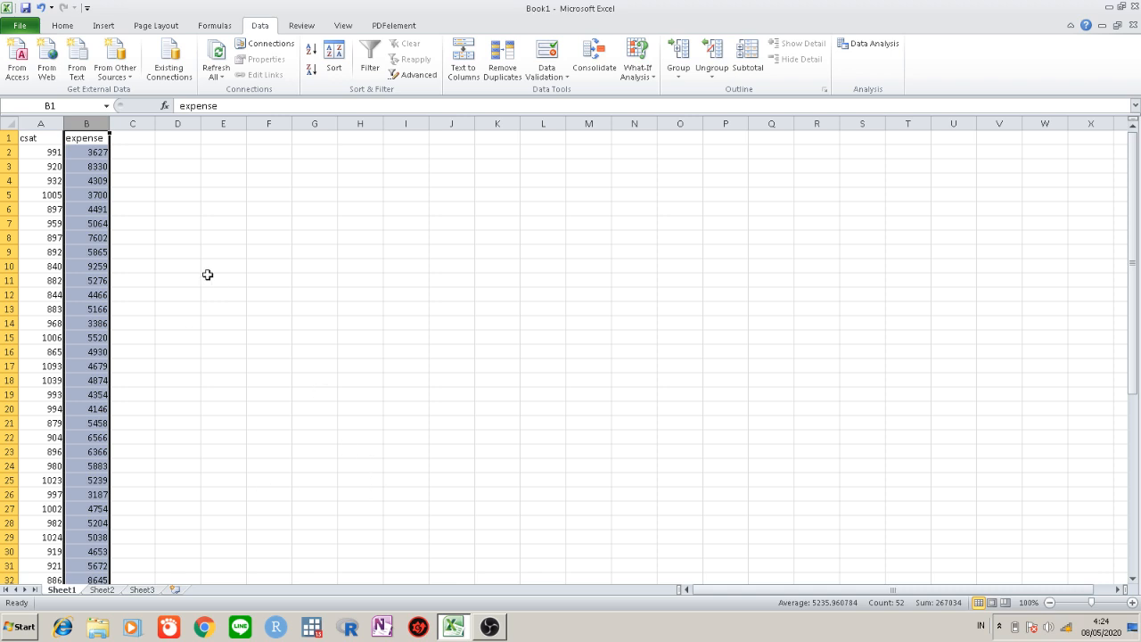
{"action": "left_click", "coordinate": [177, 235]}
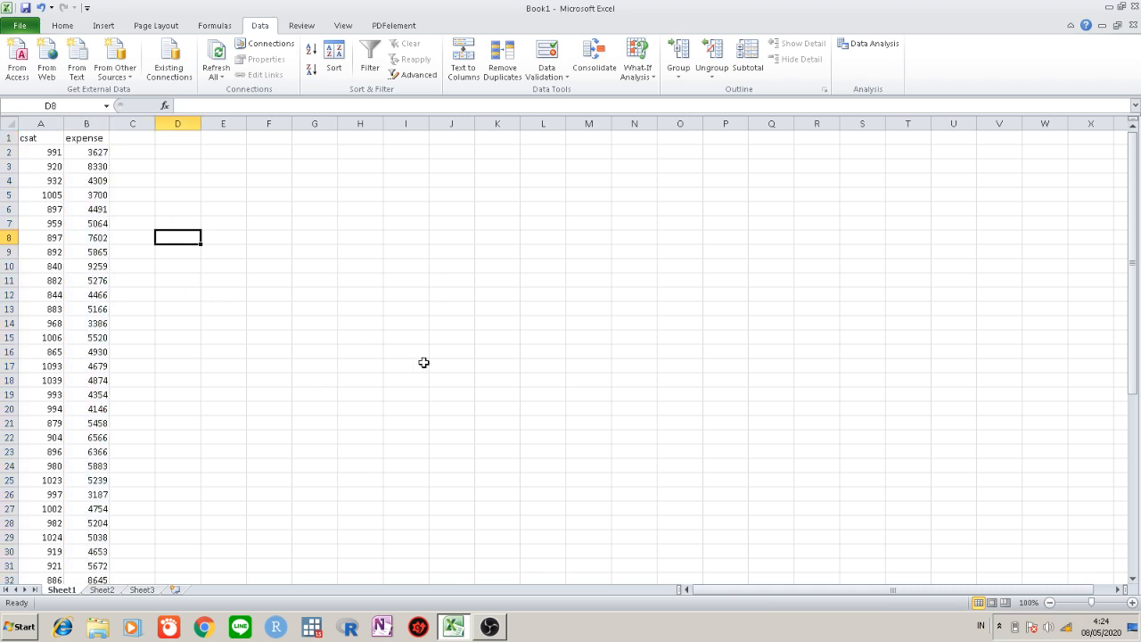
{"action": "left_click", "coordinate": [82, 141]}
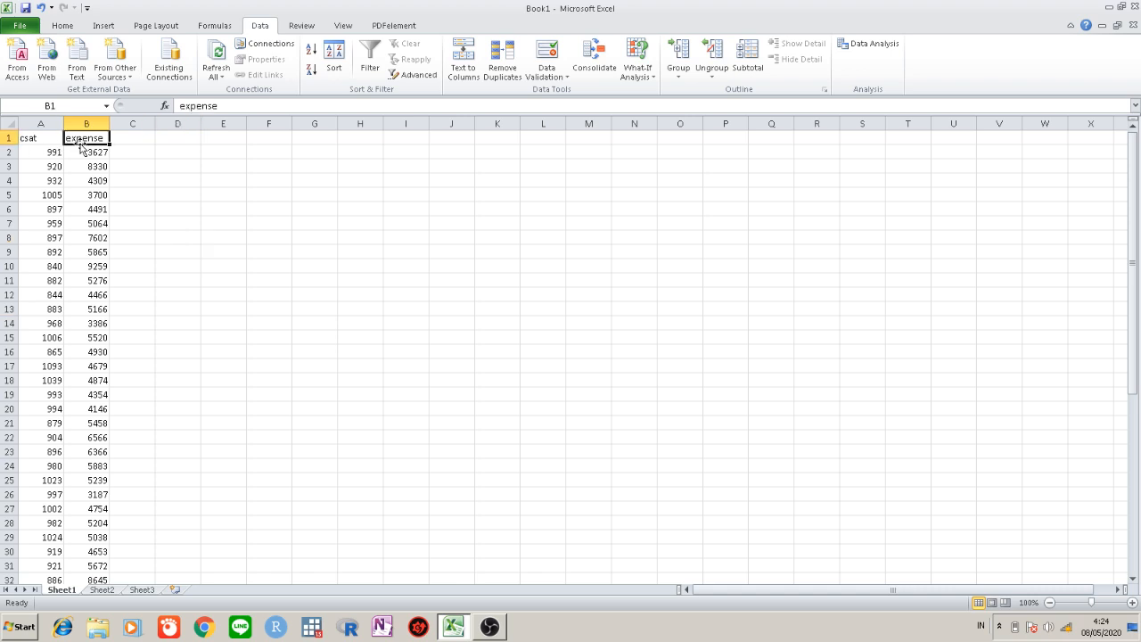
{"action": "left_click", "coordinate": [44, 137]}
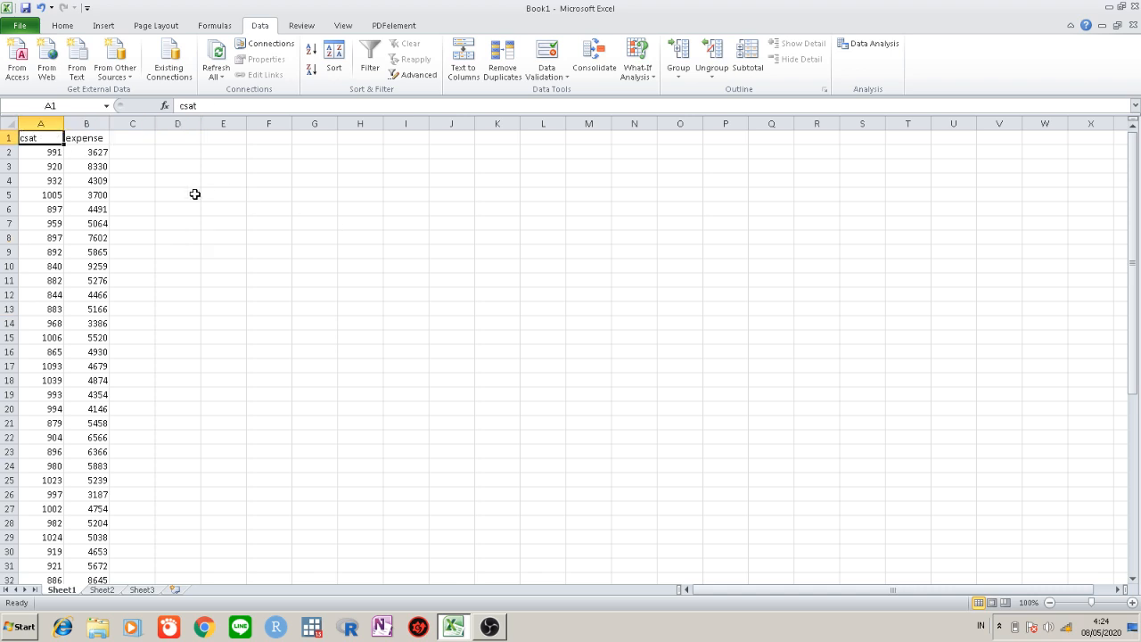
{"action": "left_click", "coordinate": [88, 134]}
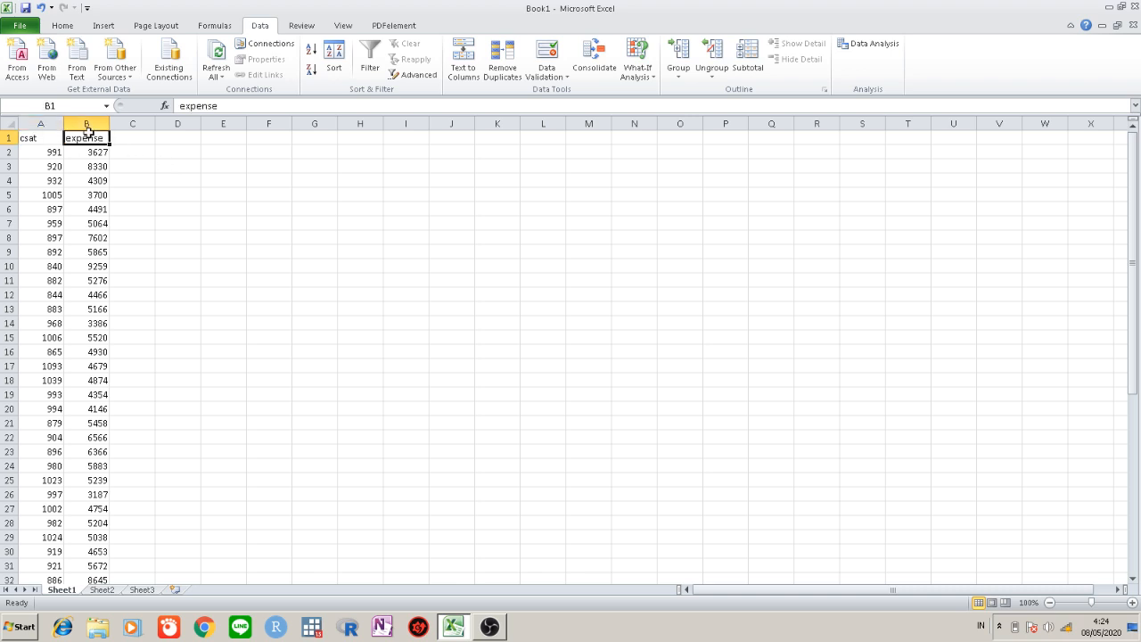
{"action": "left_click", "coordinate": [58, 137]}
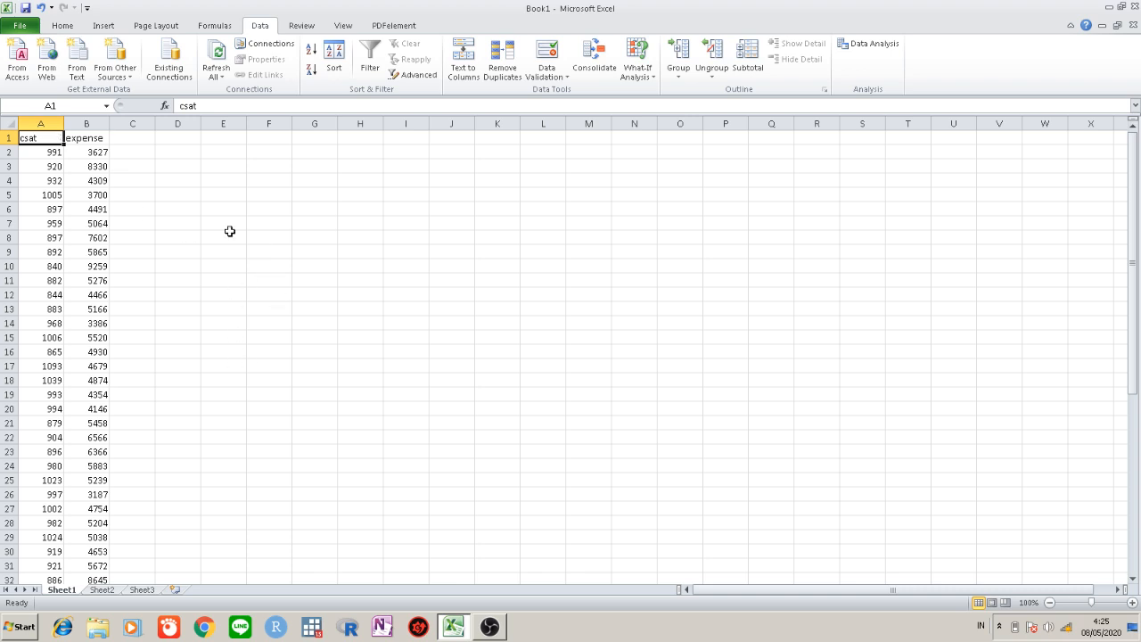
Review the Analysis ToolPak and Analysis ToolPak - VBA entries on the add-ins page of the Excel options, and close the options
{"action": "left_click", "coordinate": [20, 25]}
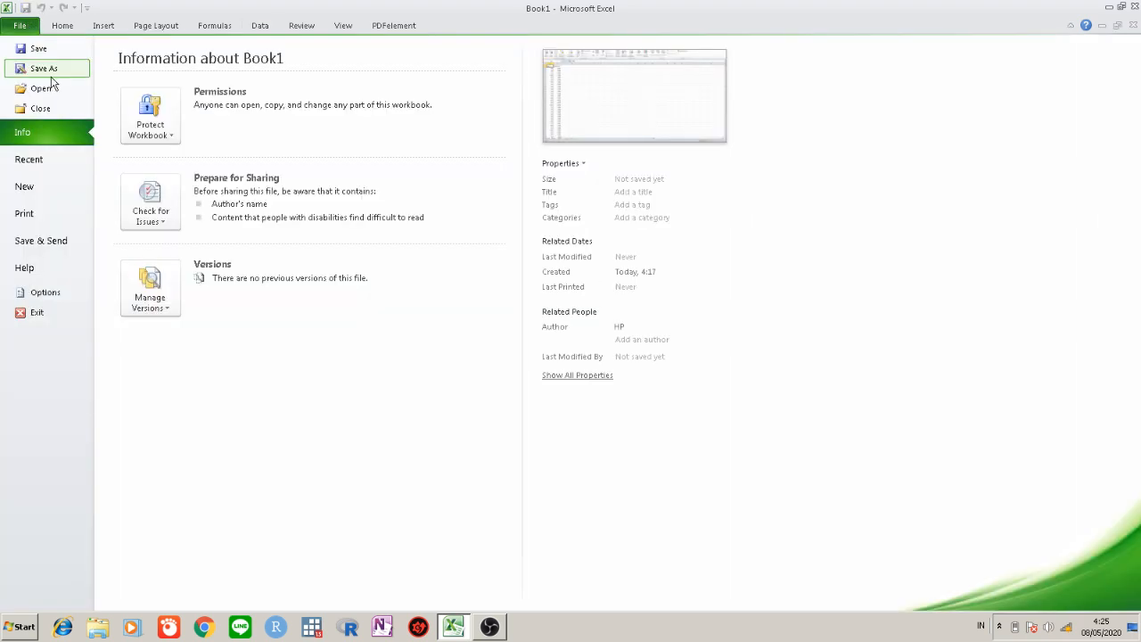
{"action": "left_click", "coordinate": [41, 292]}
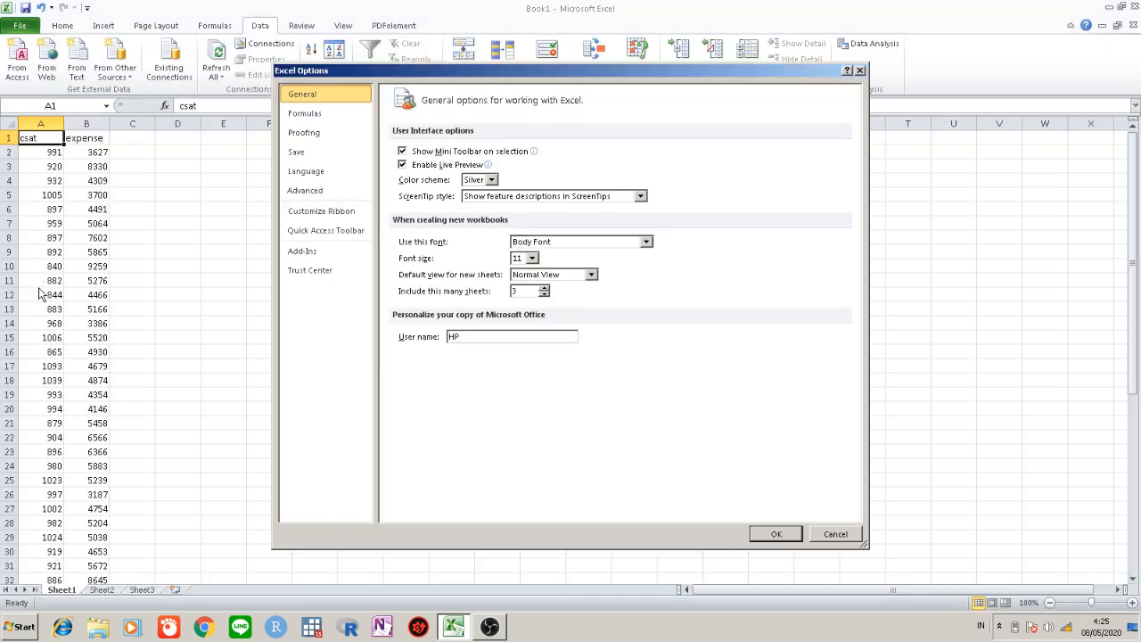
{"action": "left_click", "coordinate": [307, 251]}
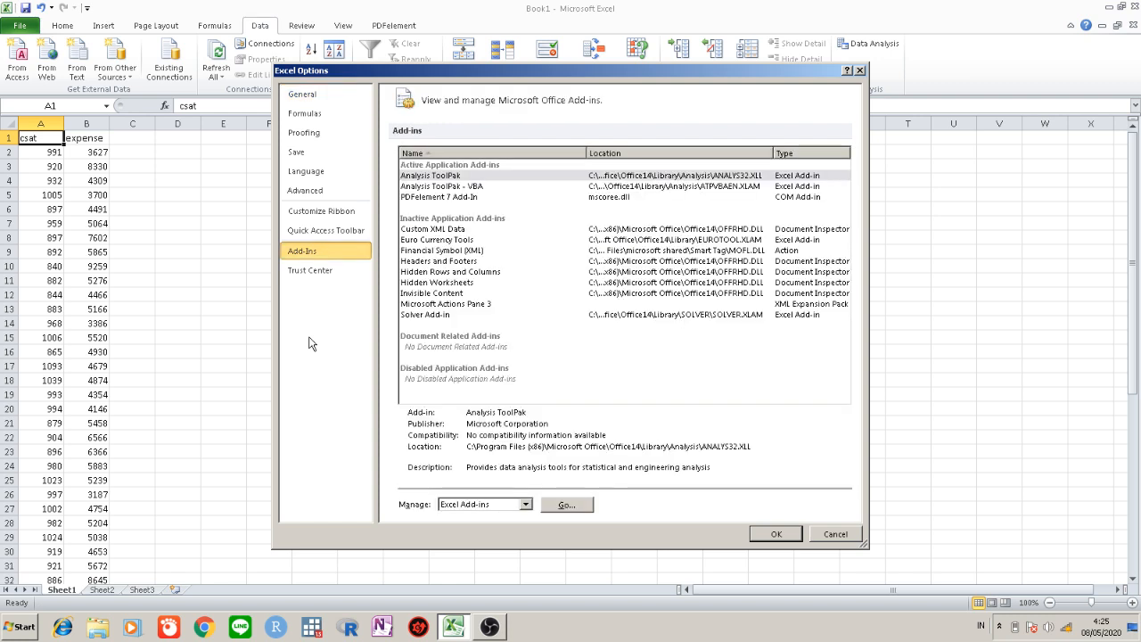
{"action": "left_click", "coordinate": [413, 178]}
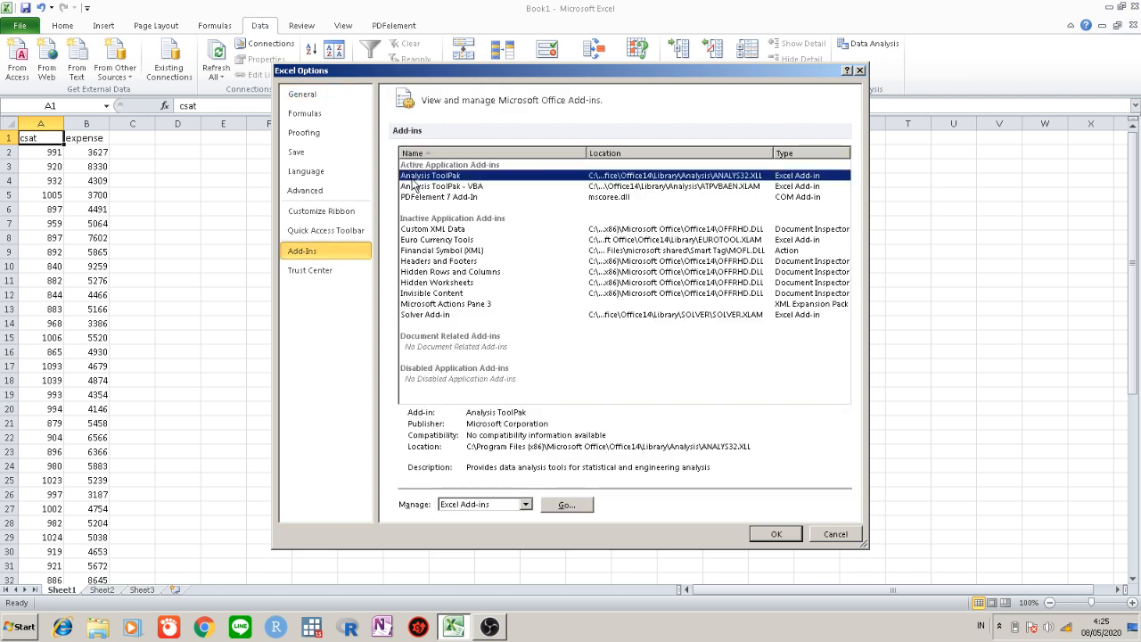
{"action": "left_click", "coordinate": [415, 187]}
{"action": "left_click", "coordinate": [414, 179]}
{"action": "left_click", "coordinate": [415, 186]}
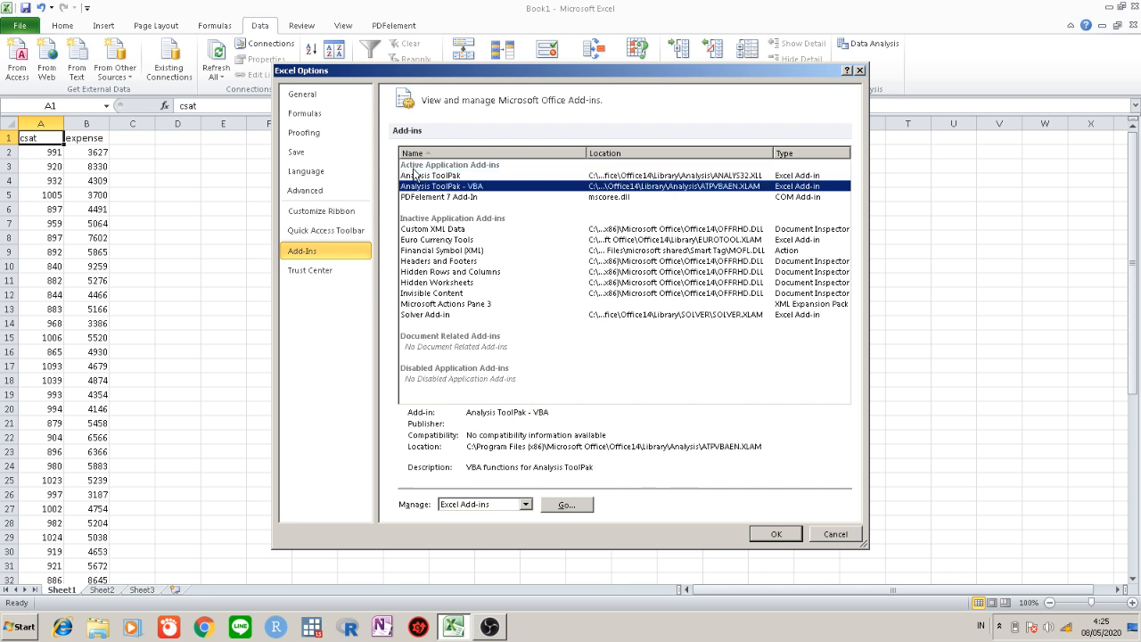
{"action": "left_click", "coordinate": [439, 177]}
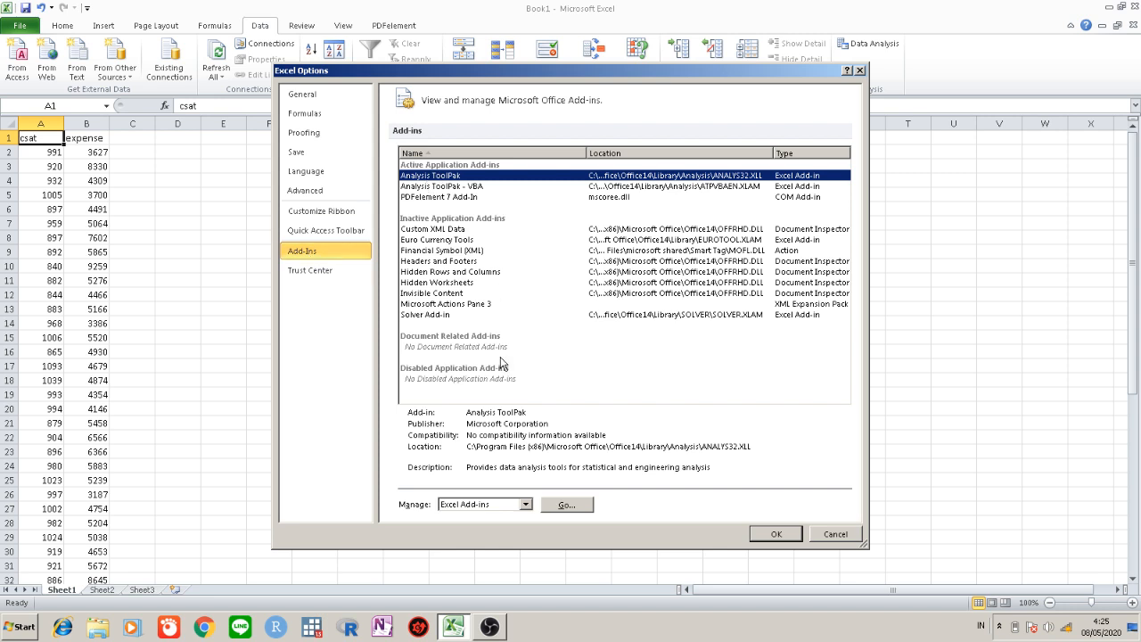
{"action": "left_click", "coordinate": [776, 533]}
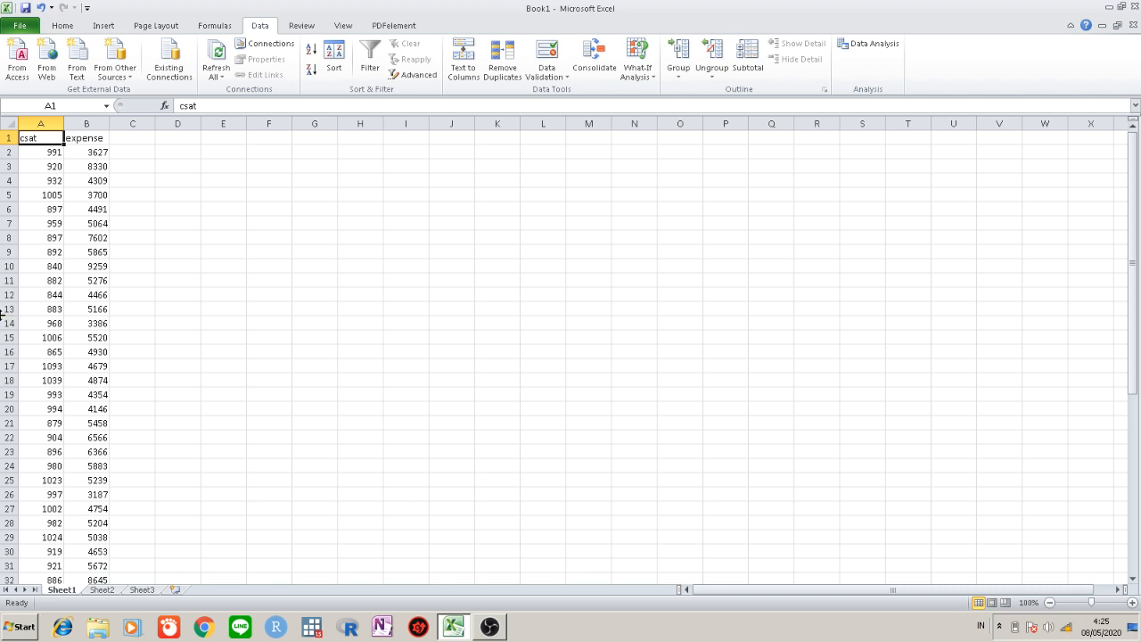
Open the list of available Excel add-ins from the add-ins page of the Excel options, starting from the Analysis ToolPak entry
{"action": "left_click", "coordinate": [18, 25]}
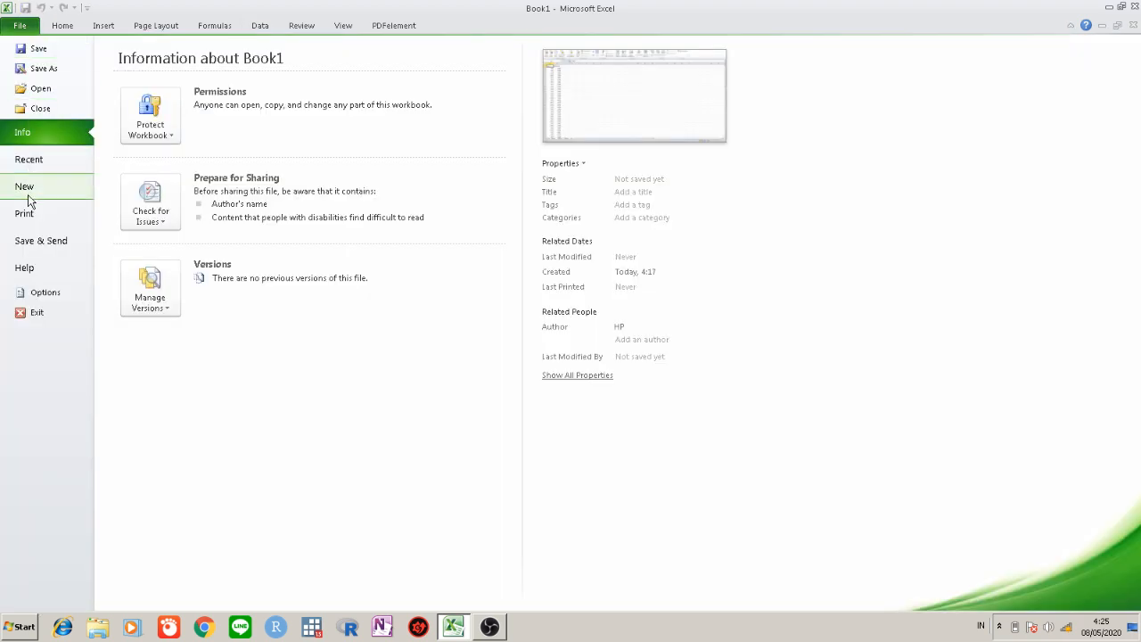
{"action": "left_click", "coordinate": [45, 291]}
{"action": "left_click", "coordinate": [306, 251]}
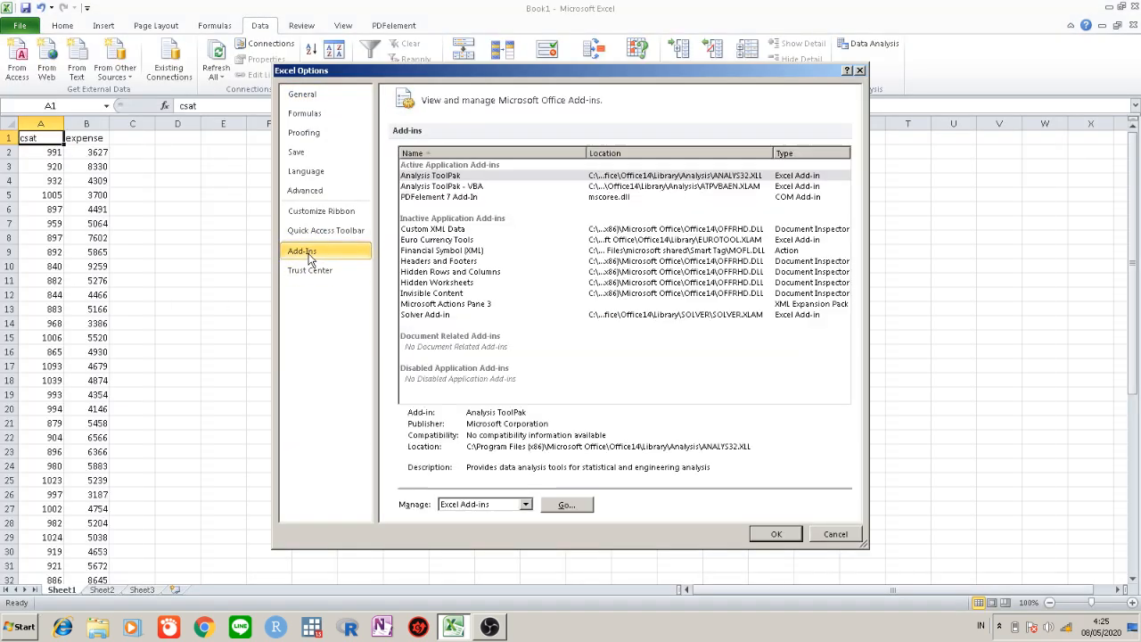
{"action": "left_click", "coordinate": [435, 176]}
{"action": "left_click", "coordinate": [438, 186]}
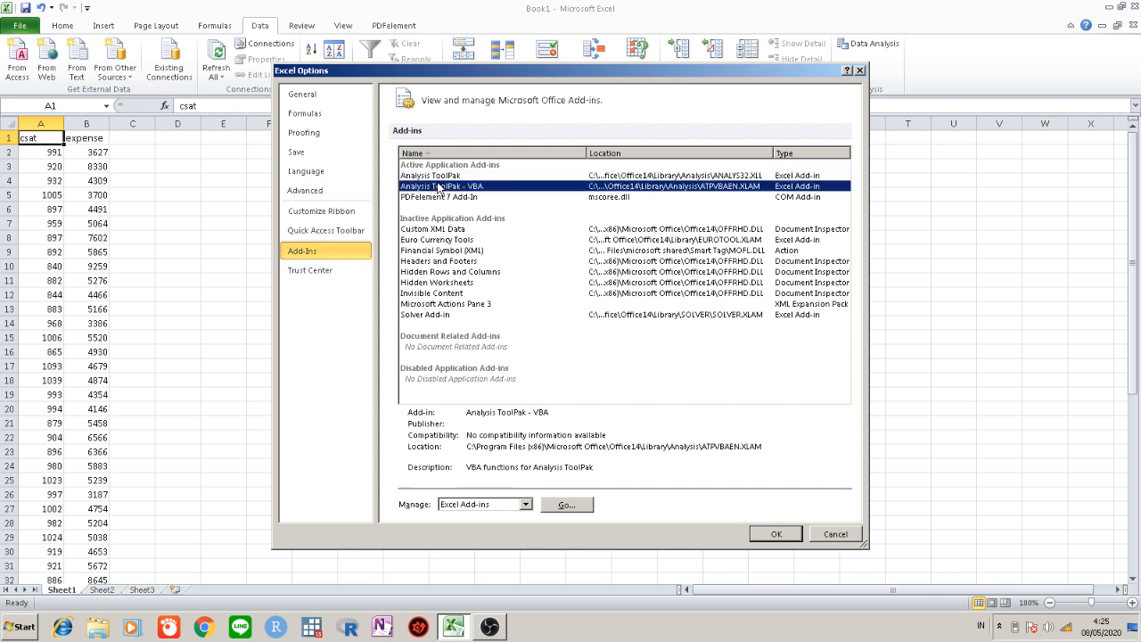
{"action": "left_click", "coordinate": [439, 175]}
{"action": "left_click", "coordinate": [568, 505]}
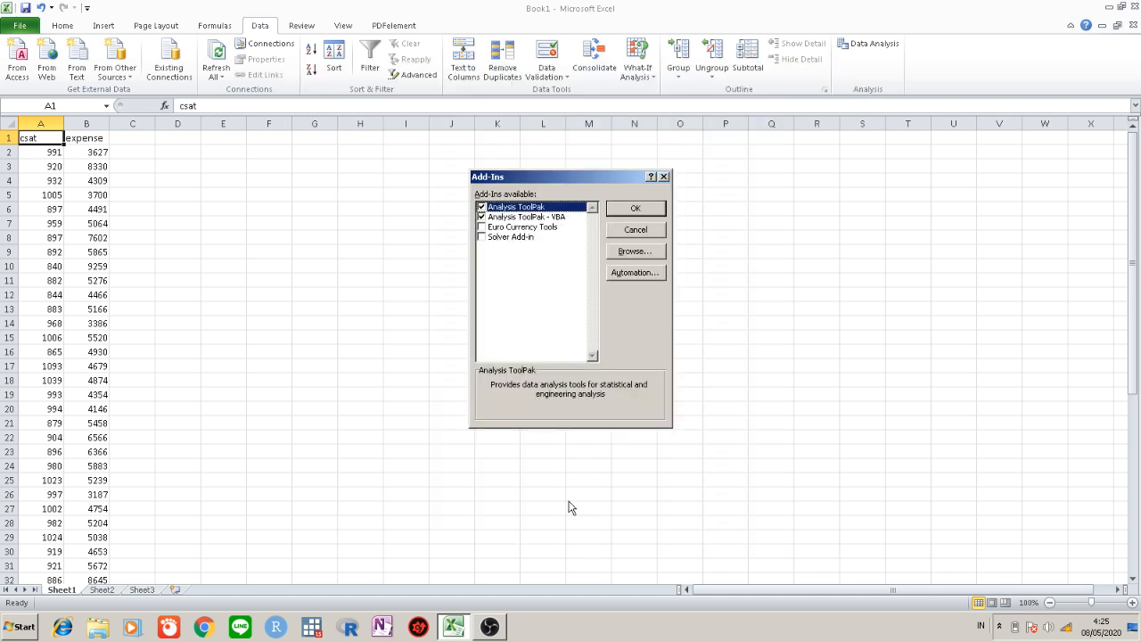
Check that Analysis ToolPak and Analysis ToolPak - VBA are enabled, and close the list of available add-ins
{"action": "left_click", "coordinate": [510, 228]}
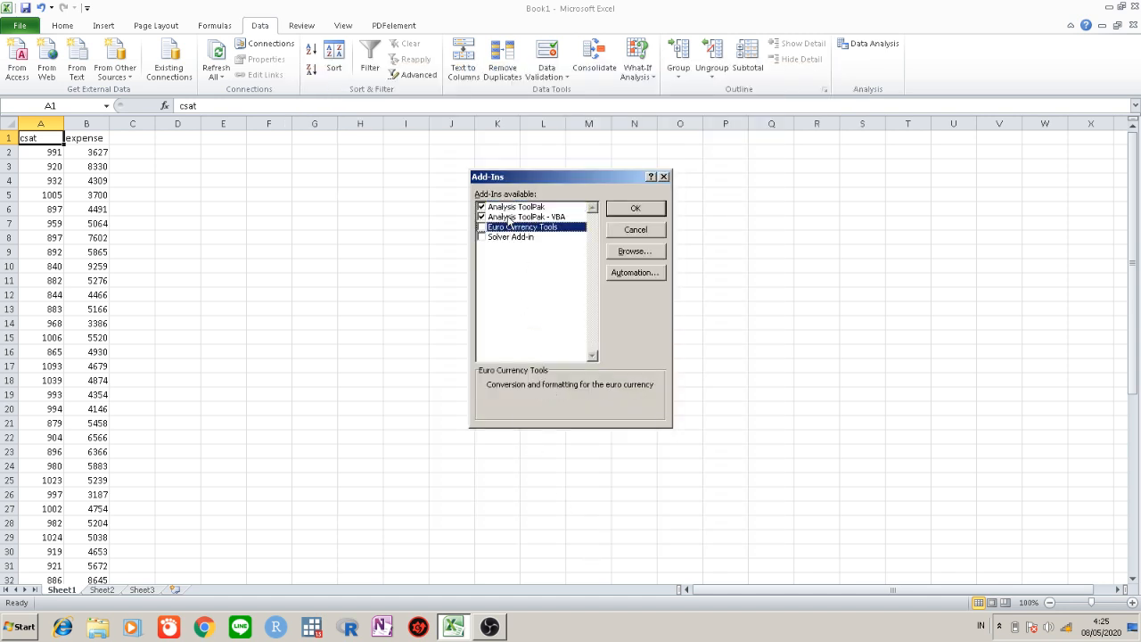
{"action": "left_click", "coordinate": [507, 217]}
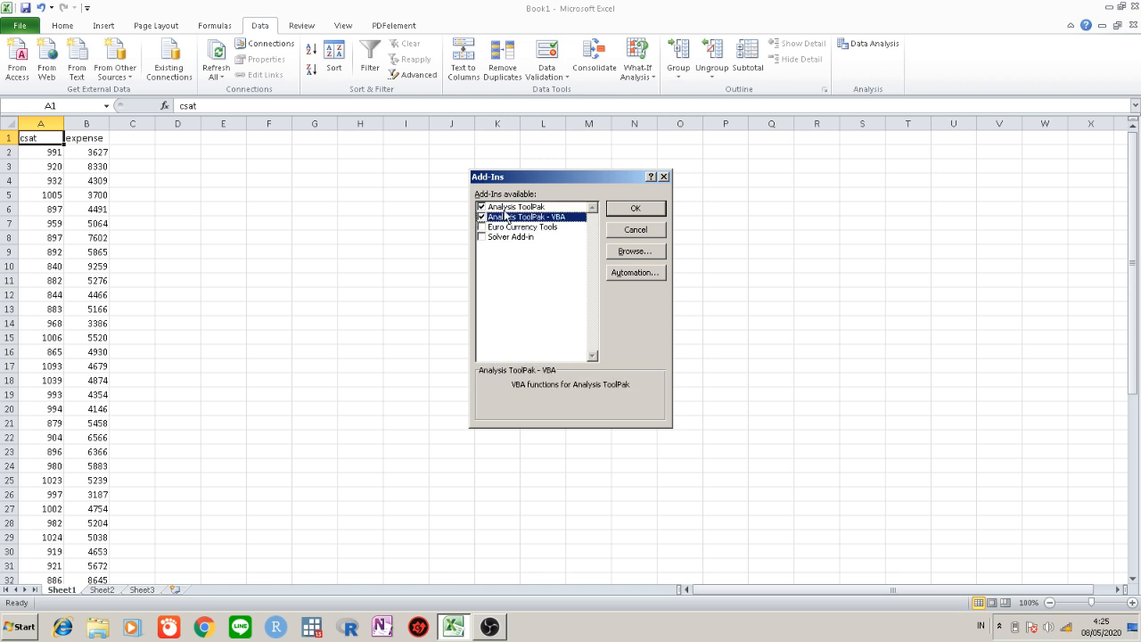
{"action": "left_click", "coordinate": [499, 208]}
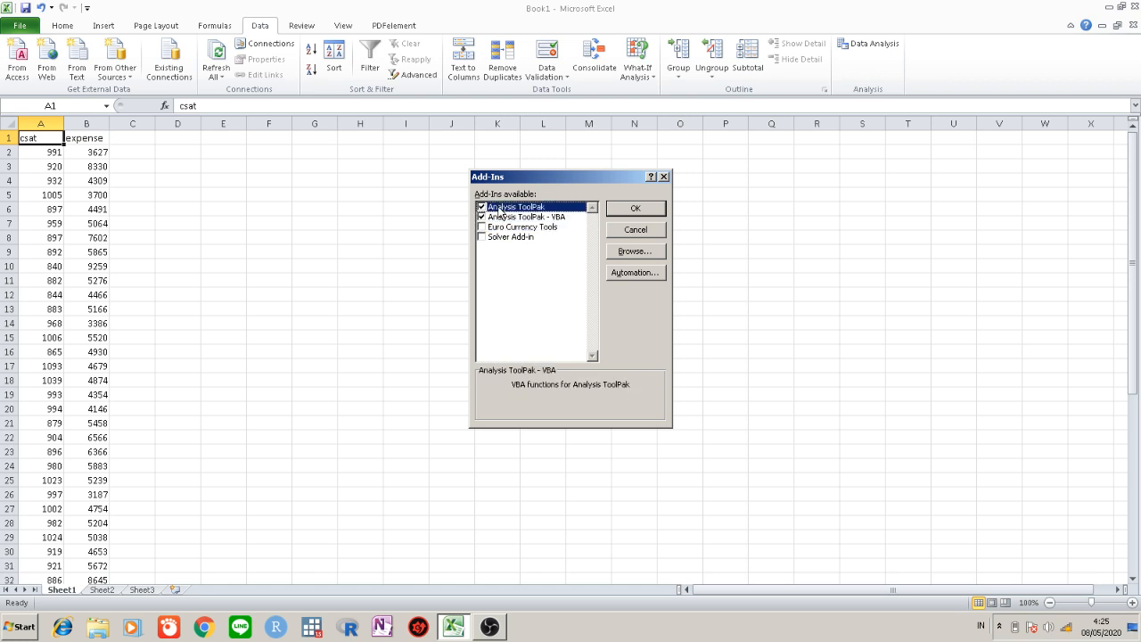
{"action": "left_click", "coordinate": [501, 219]}
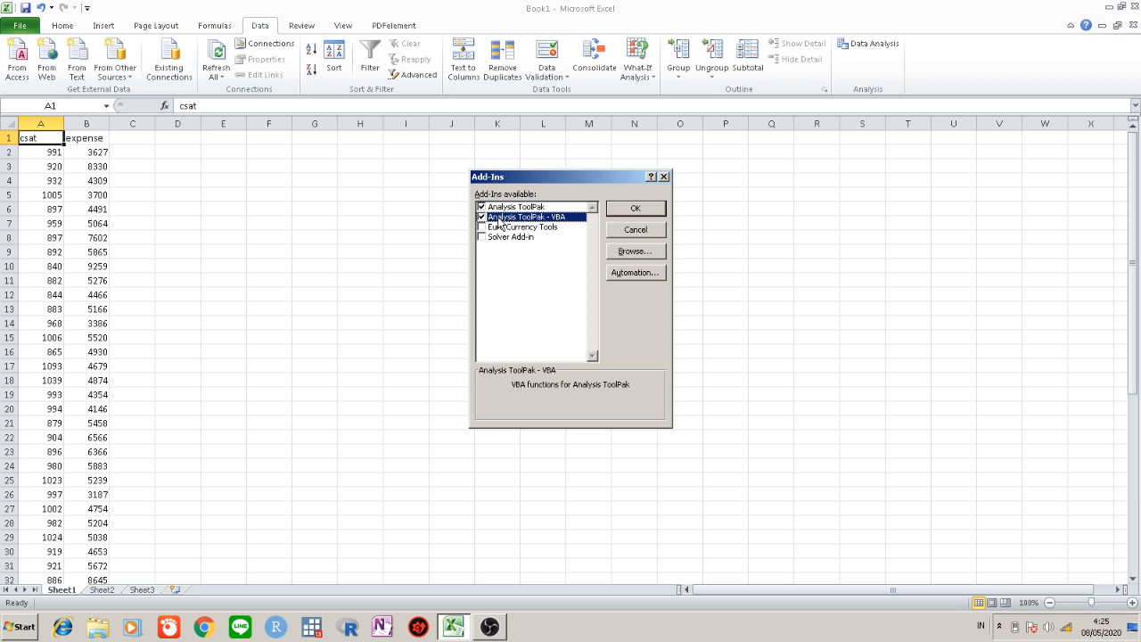
{"action": "left_click", "coordinate": [516, 208]}
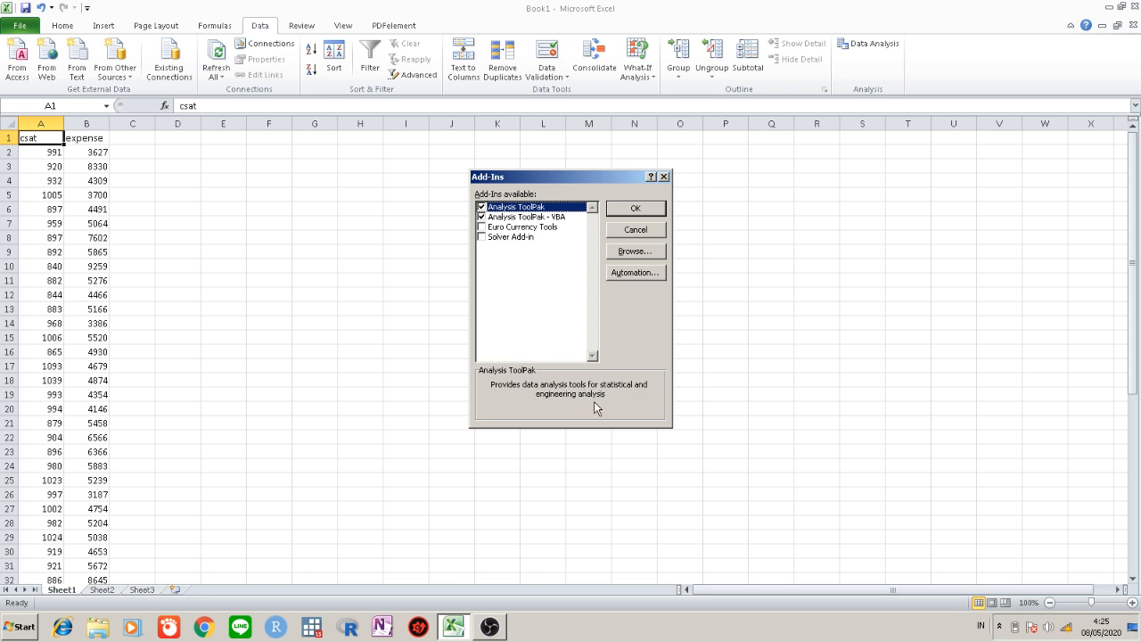
{"action": "left_click", "coordinate": [514, 218]}
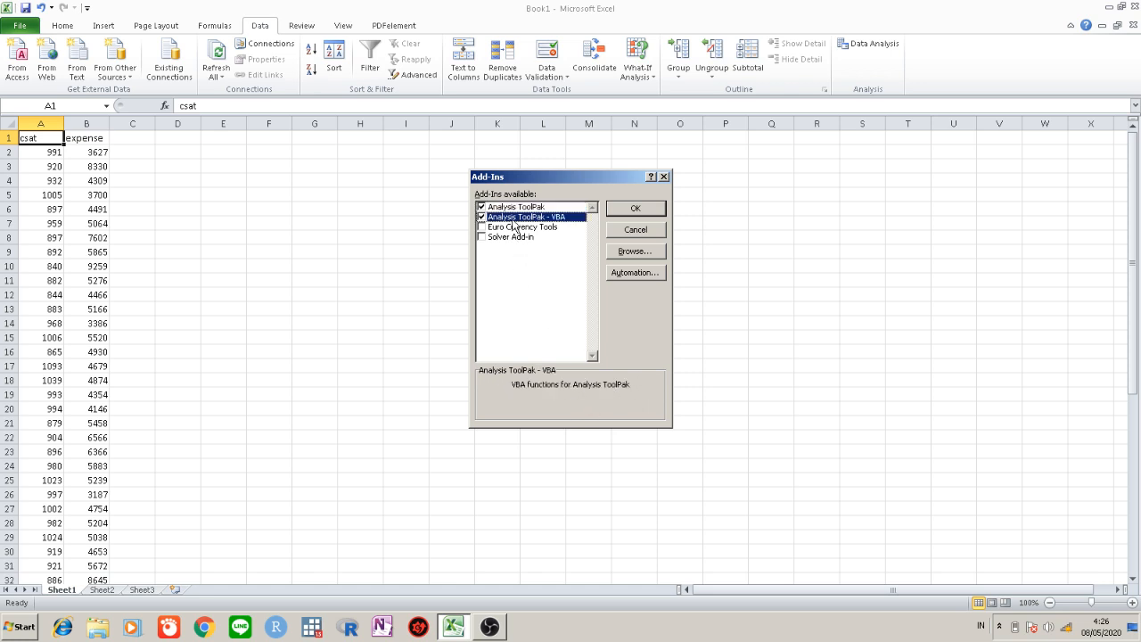
{"action": "left_click", "coordinate": [515, 209]}
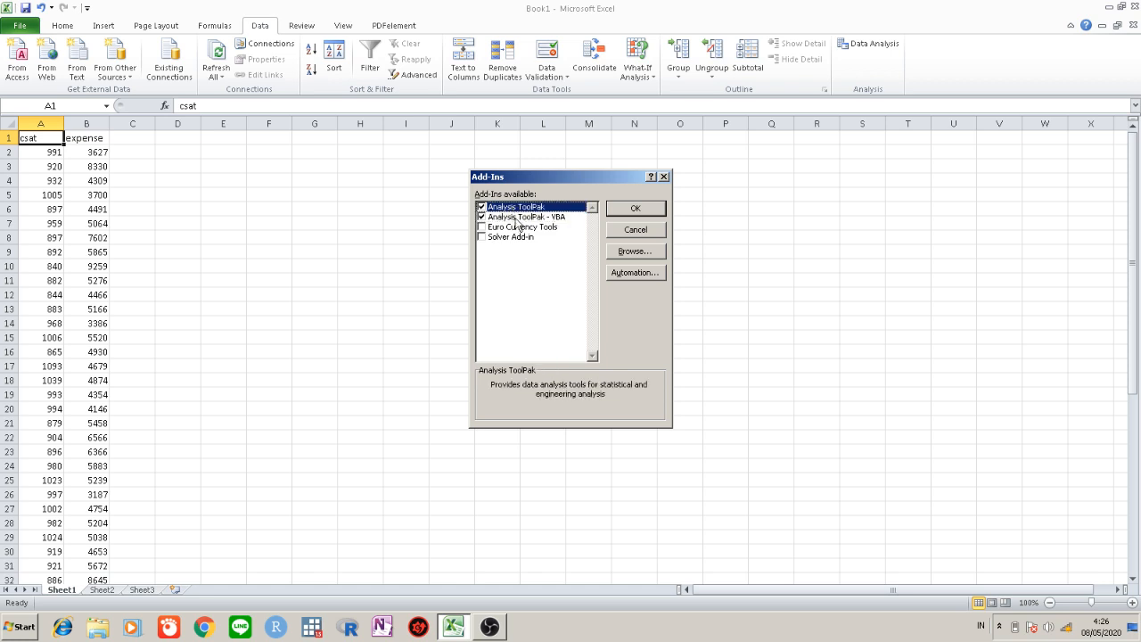
{"action": "left_click", "coordinate": [516, 218]}
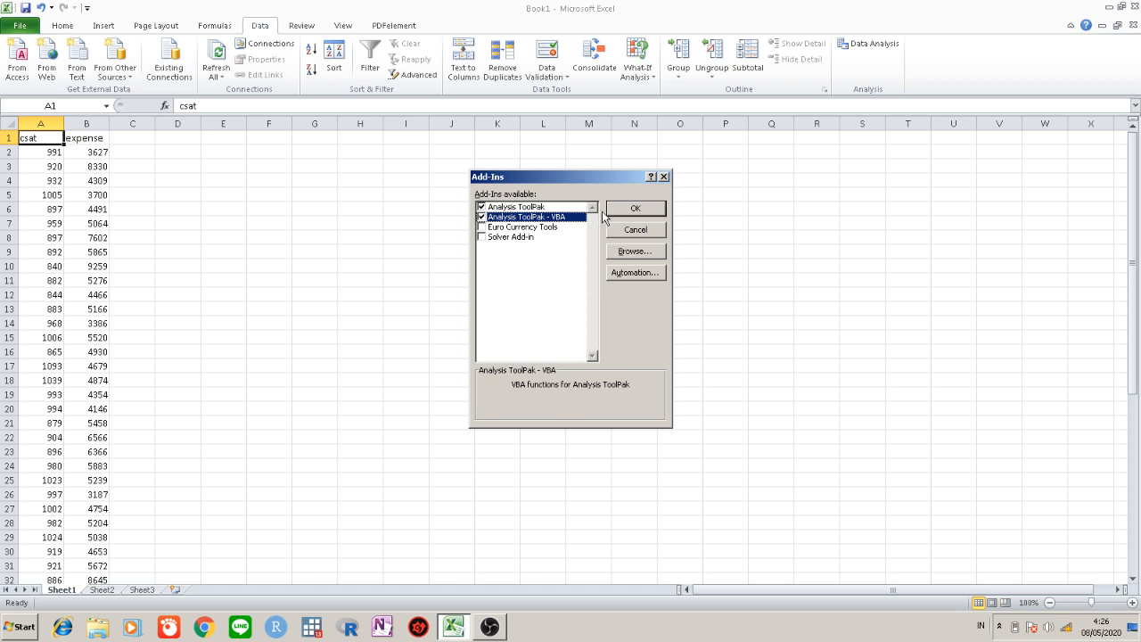
{"action": "left_click", "coordinate": [664, 177]}
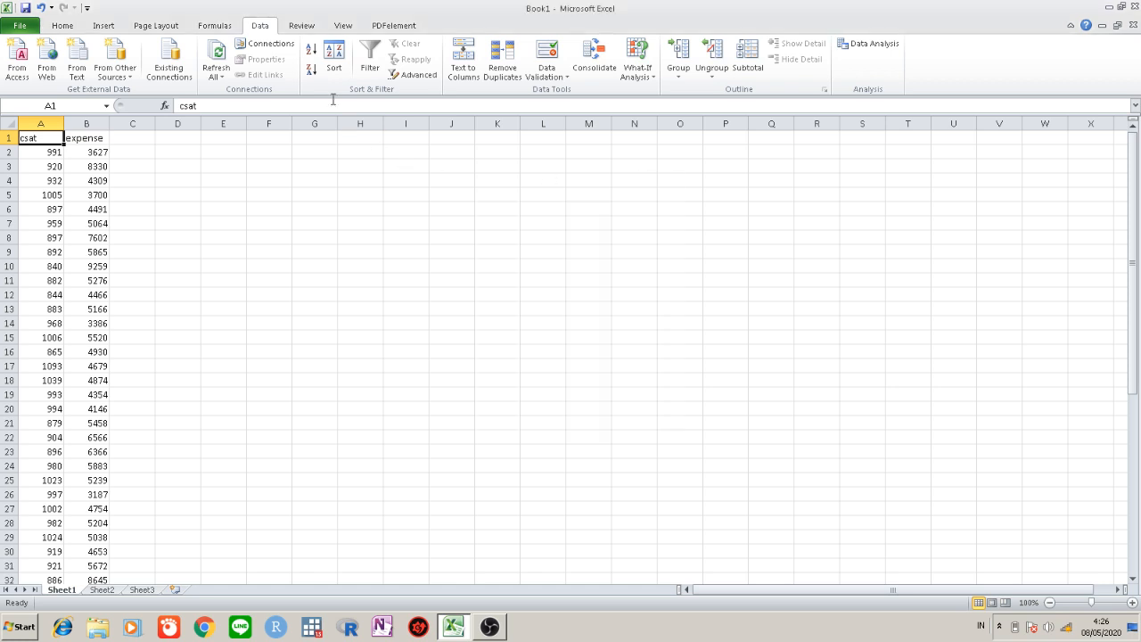
Open the Data Analysis list of statistical tools for the workbook
{"action": "double_click", "coordinate": [260, 27]}
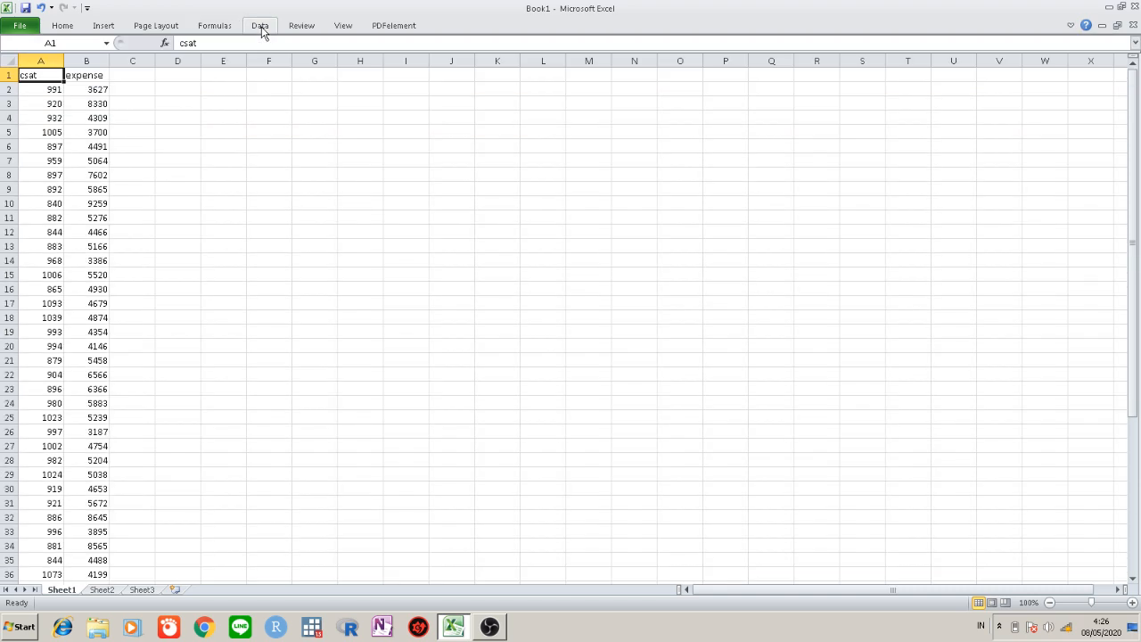
{"action": "left_click", "coordinate": [259, 25]}
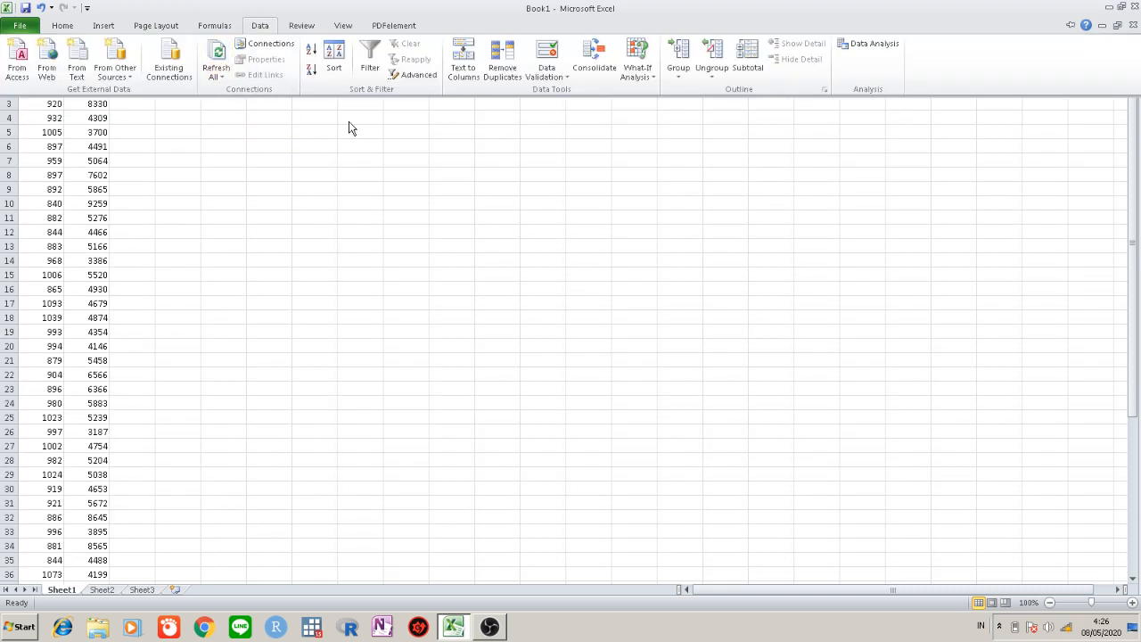
{"action": "left_click", "coordinate": [856, 44]}
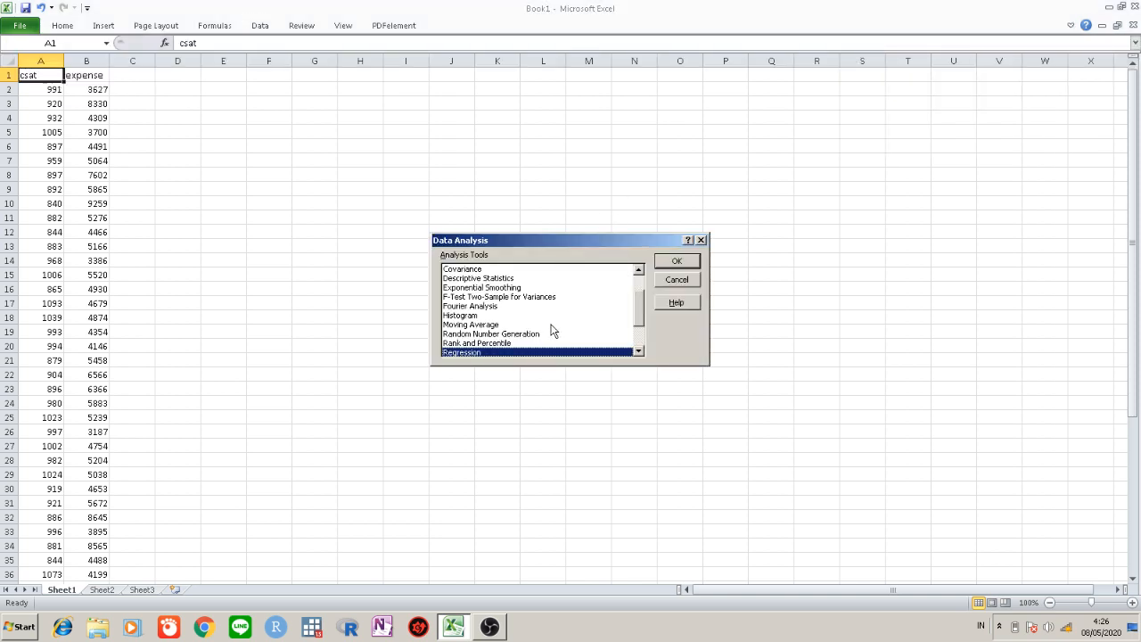
Look through the available analysis tools, including the Anova variants, Correlation, Covariance and the t-Tests
{"action": "scroll", "coordinate": [545, 325], "scroll_direction": "up", "scroll_amount": 2}
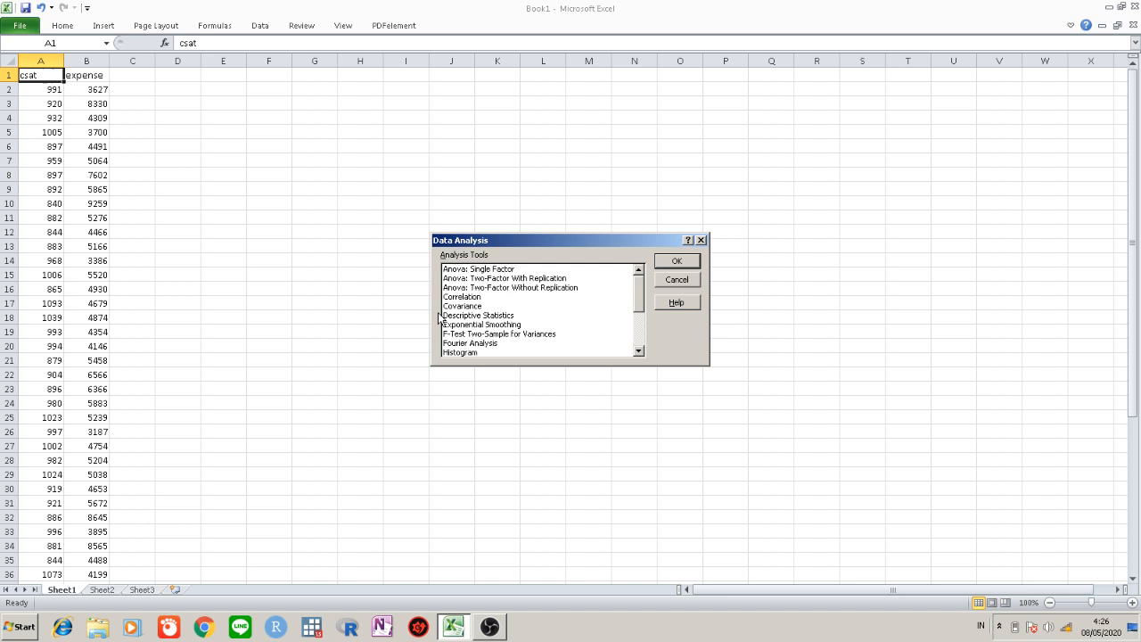
{"action": "scroll", "coordinate": [511, 318], "scroll_direction": "down", "scroll_amount": 1}
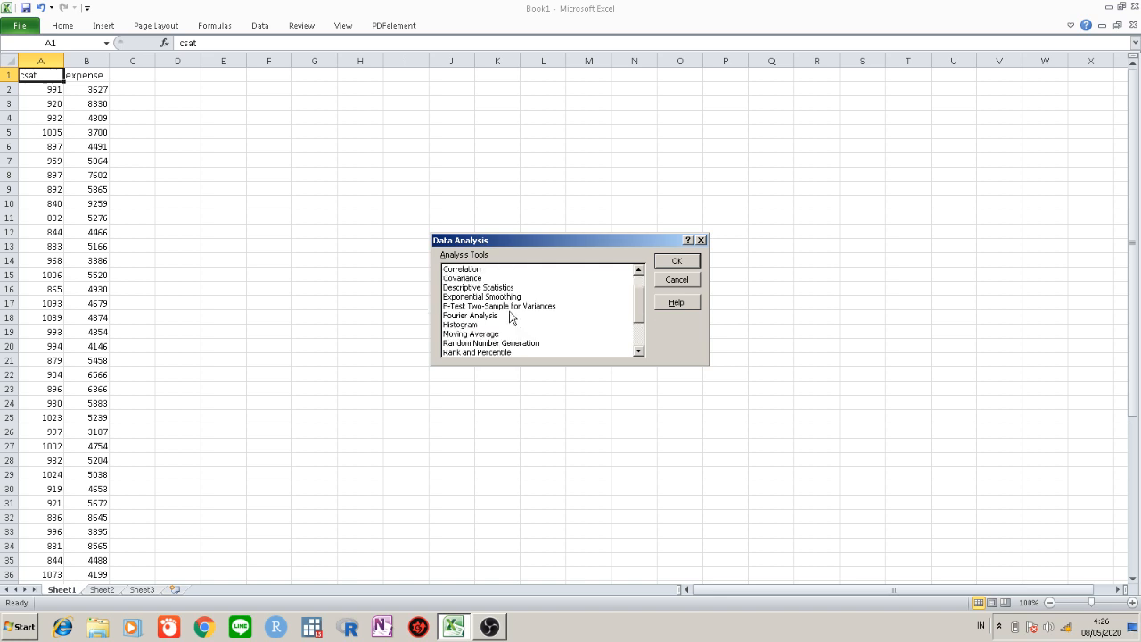
{"action": "scroll", "coordinate": [512, 317], "scroll_direction": "down", "scroll_amount": 1}
{"action": "left_click", "coordinate": [508, 331]}
{"action": "scroll", "coordinate": [507, 335], "scroll_direction": "down", "scroll_amount": 1}
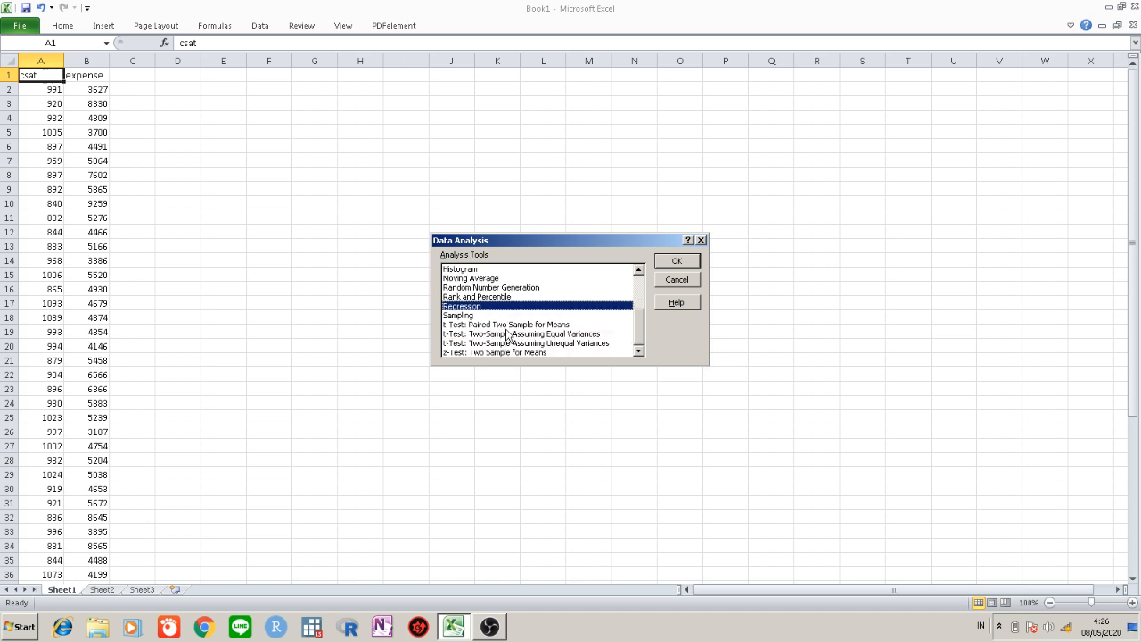
{"action": "scroll", "coordinate": [507, 335], "scroll_direction": "up", "scroll_amount": 3}
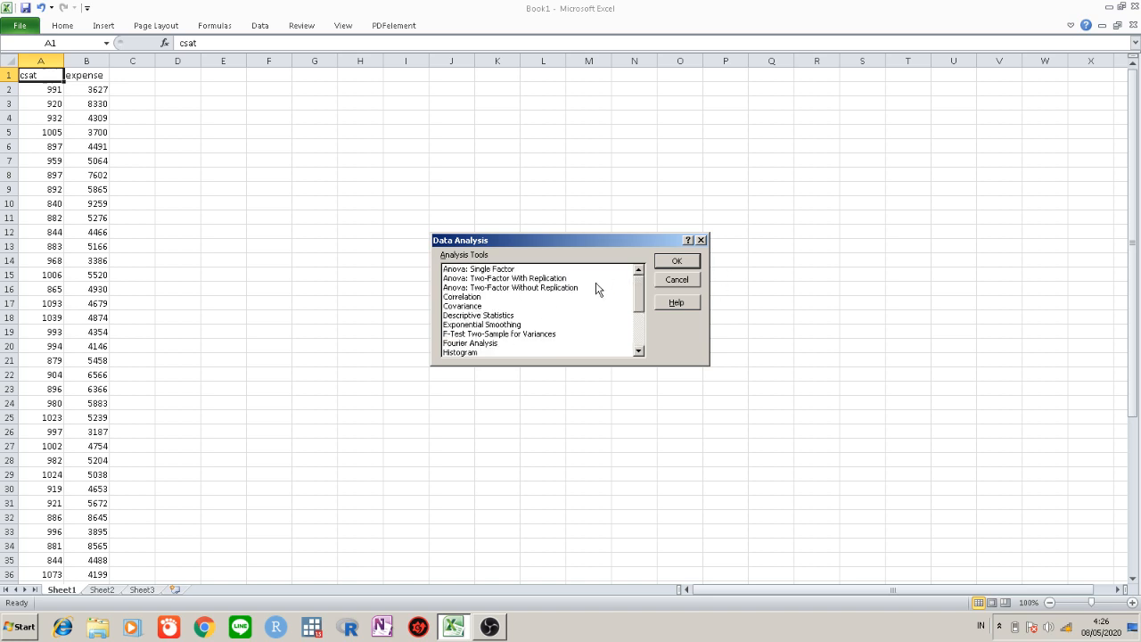
{"action": "left_click", "coordinate": [472, 269]}
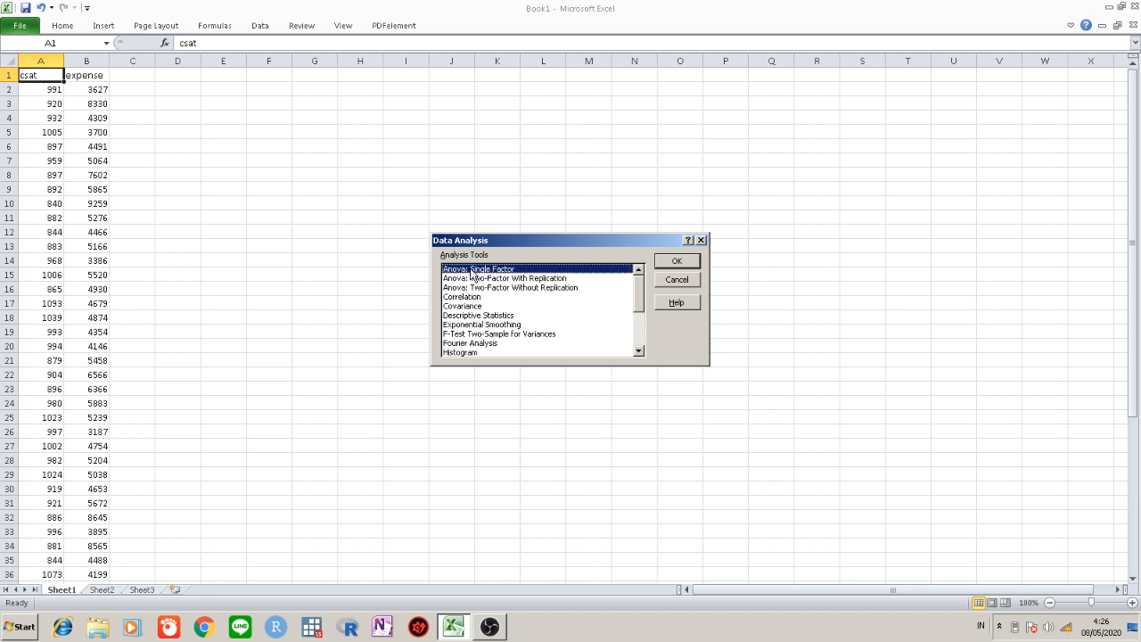
{"action": "left_click", "coordinate": [469, 279]}
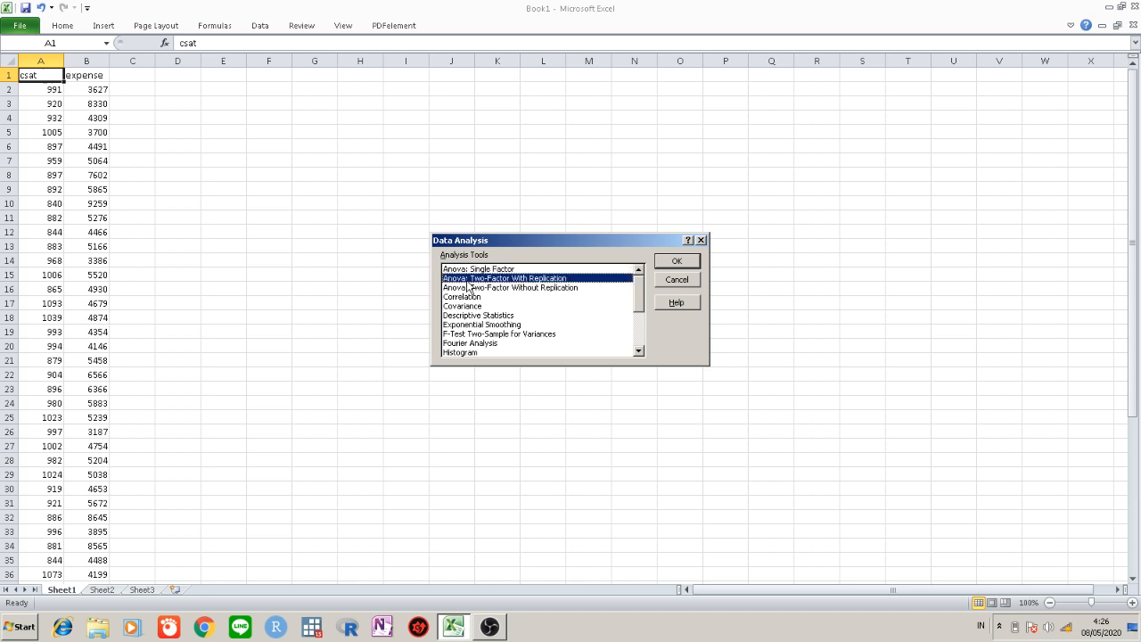
{"action": "left_click", "coordinate": [471, 298]}
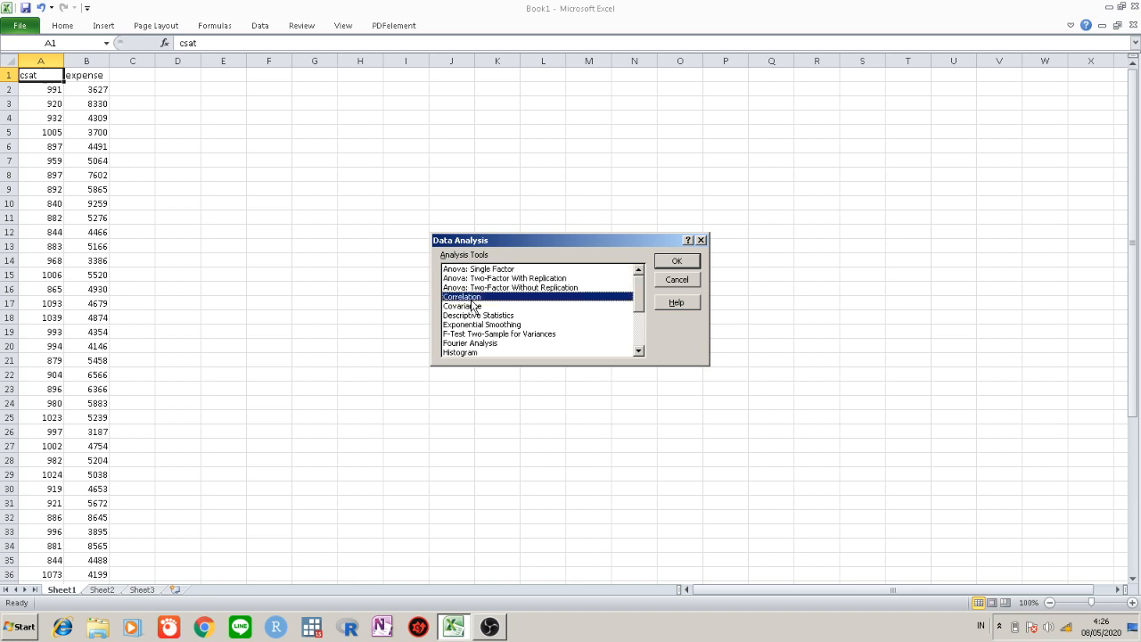
{"action": "left_click", "coordinate": [459, 305]}
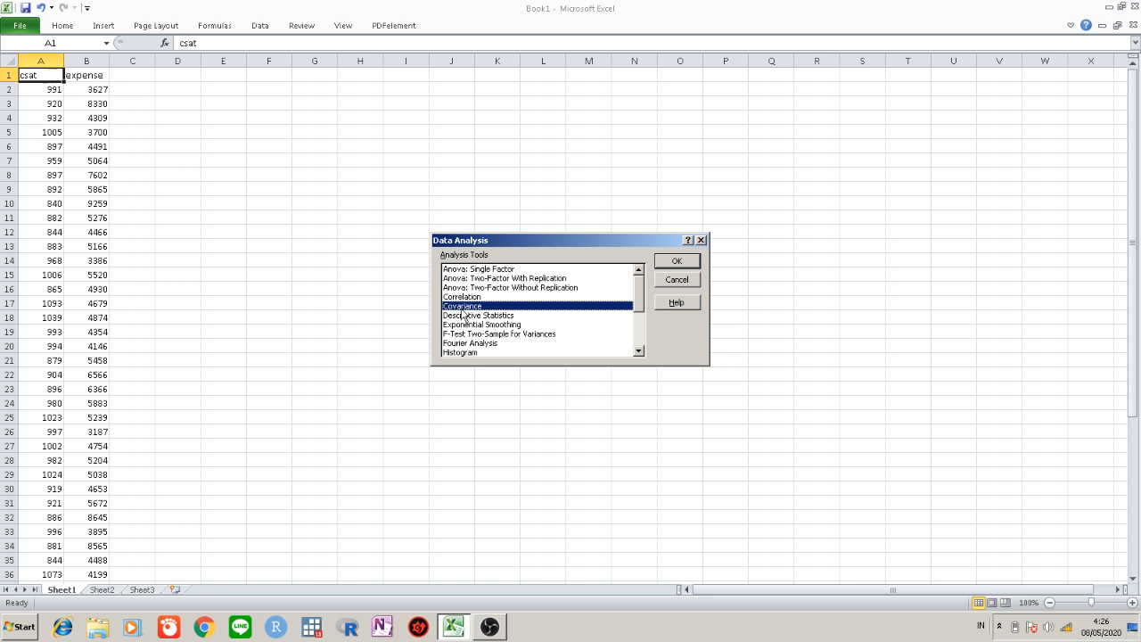
Choose Regression as the analysis tool and open its settings
{"action": "scroll", "coordinate": [466, 328], "scroll_direction": "down", "scroll_amount": 3}
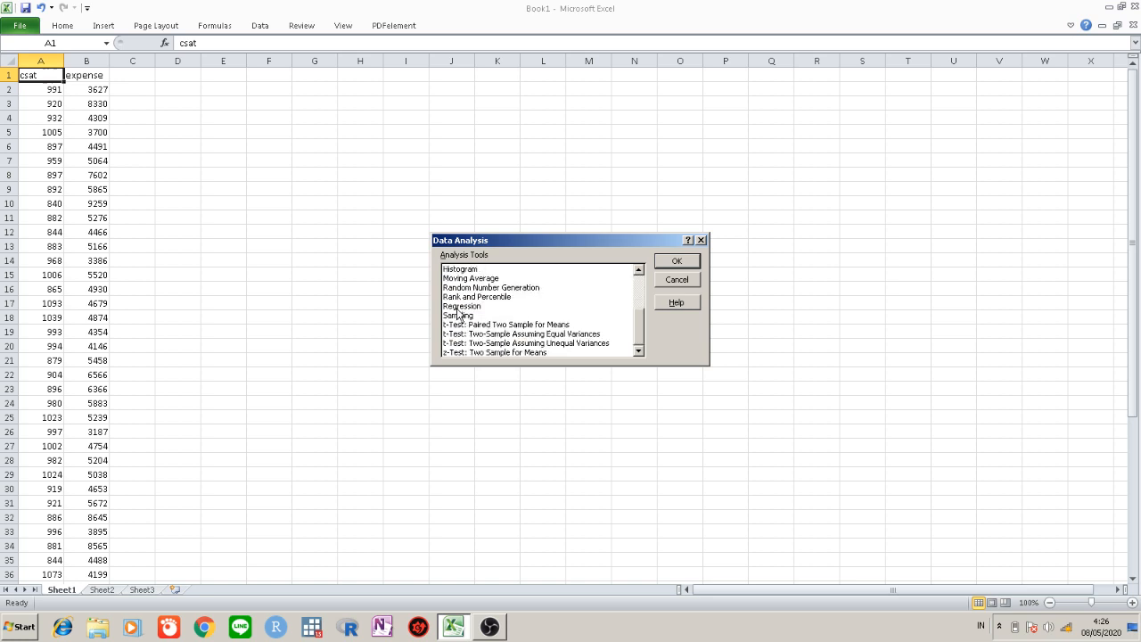
{"action": "left_click", "coordinate": [461, 307]}
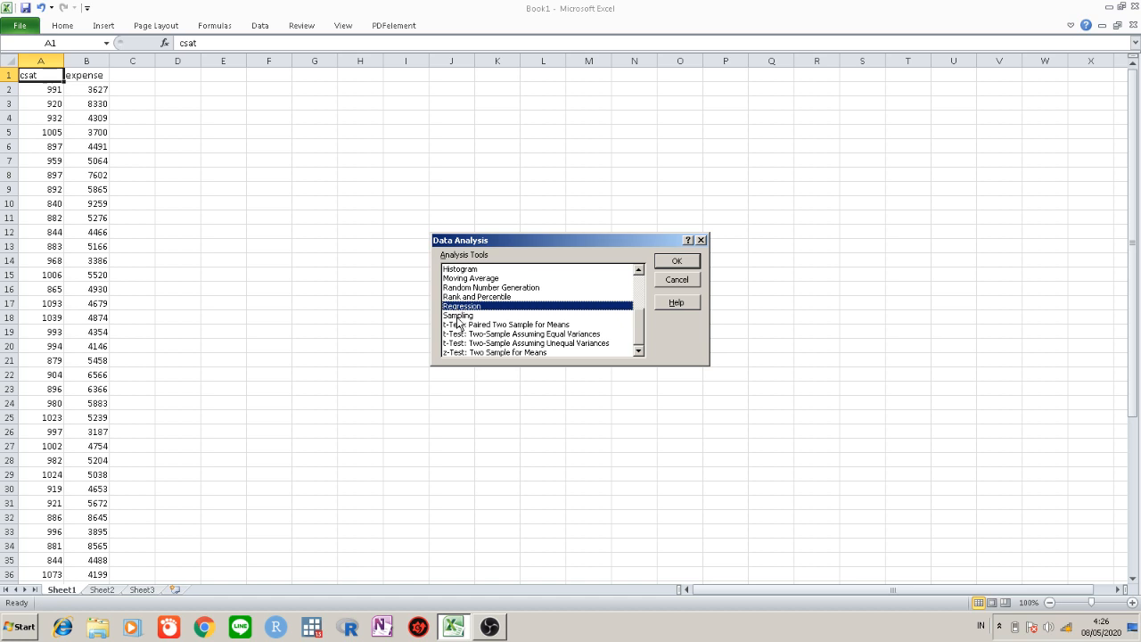
{"action": "left_click", "coordinate": [667, 267]}
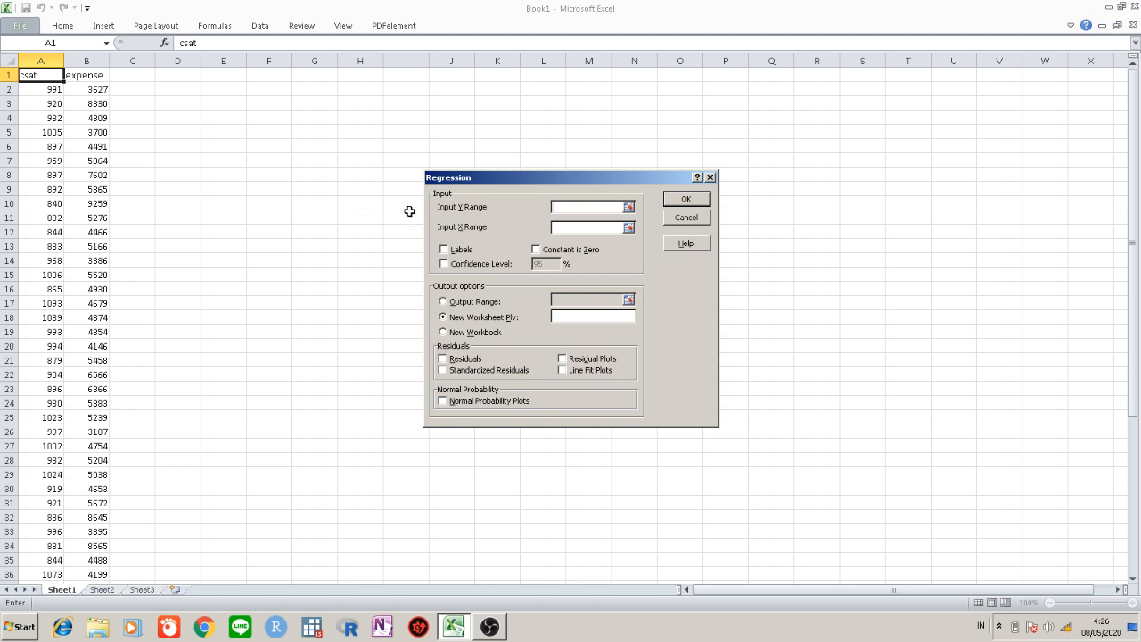
Try to set the regression's Input Y Range to the csat column, A1:A52
{"action": "left_click", "coordinate": [628, 206]}
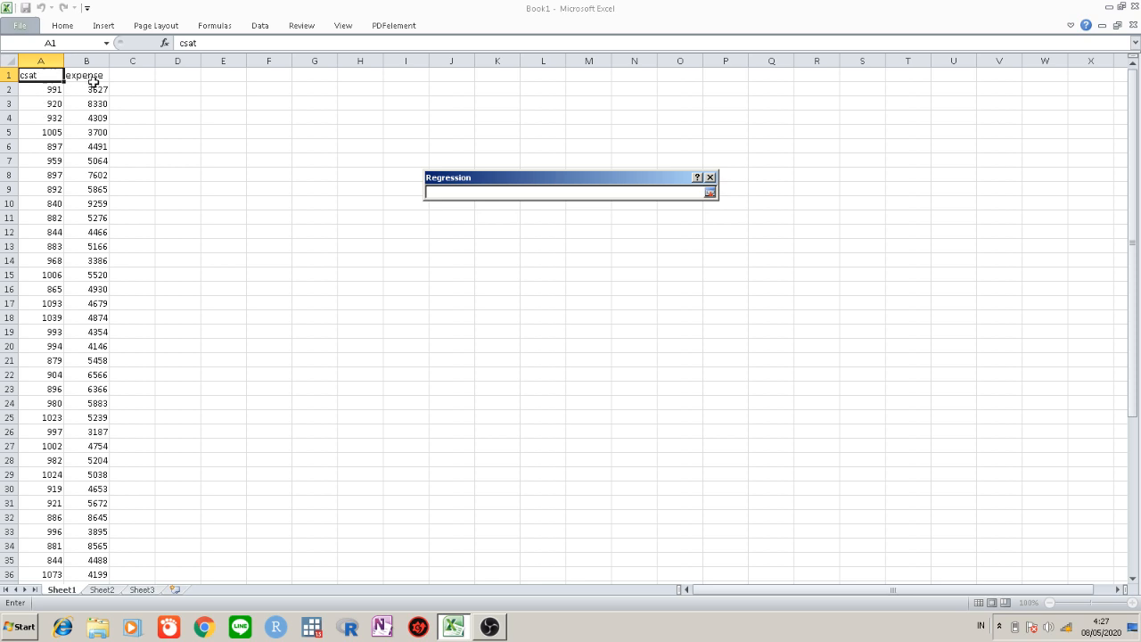
{"action": "left_click_drag", "start_coordinate": [43, 75], "coordinate": [37, 558]}
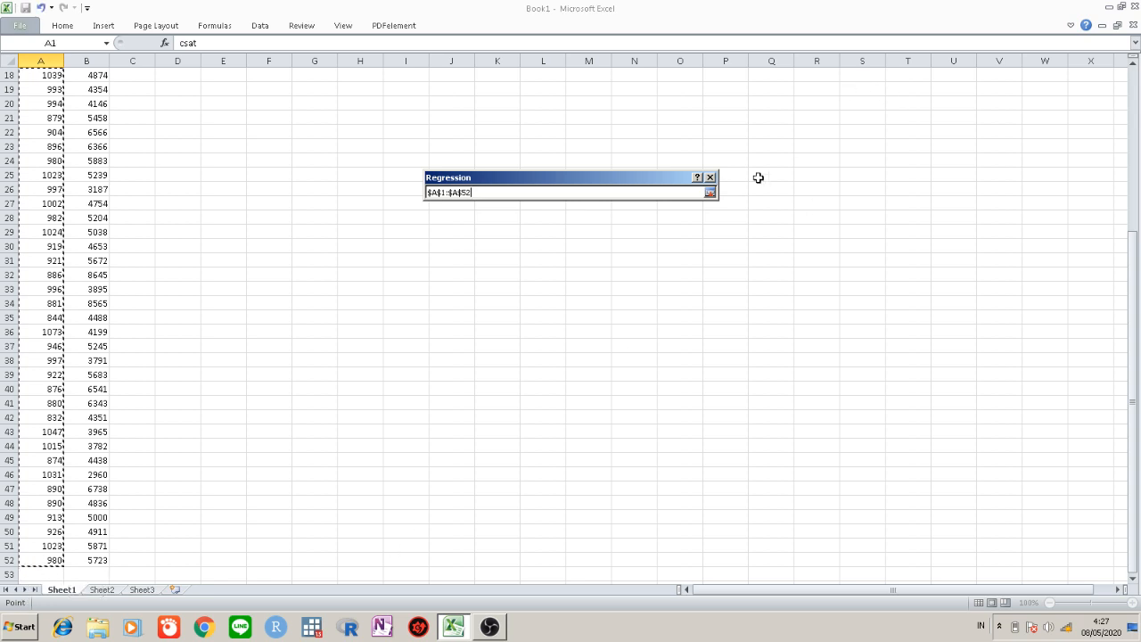
{"action": "left_click", "coordinate": [709, 194]}
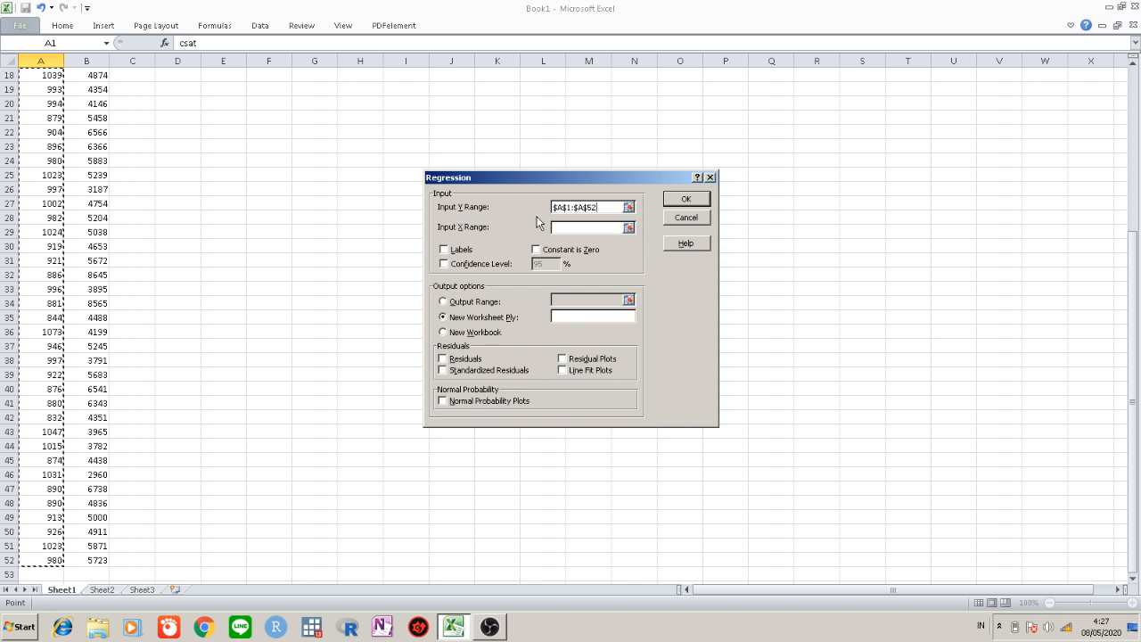
{"action": "left_click", "coordinate": [281, 286]}
{"action": "scroll", "coordinate": [281, 286], "scroll_direction": "up", "scroll_amount": 4}
{"action": "scroll", "coordinate": [282, 286], "scroll_direction": "up", "scroll_amount": 2}
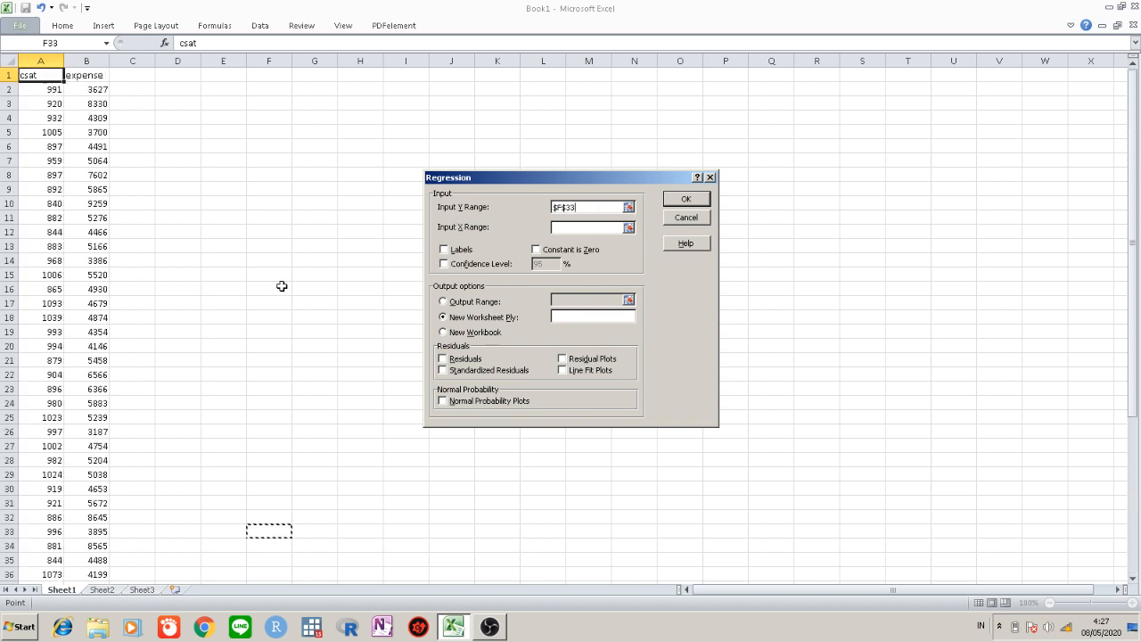
{"action": "left_click", "coordinate": [349, 267]}
Set the regression's Input Y Range to the csat data including its header, $A$1:$A$52
{"action": "left_click", "coordinate": [628, 207]}
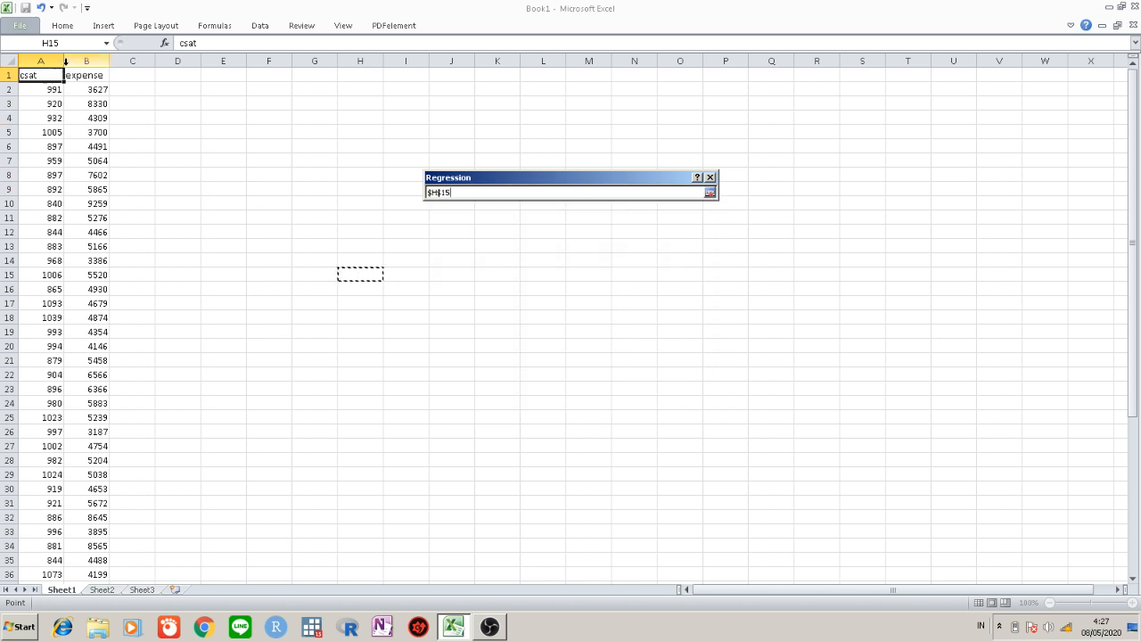
{"action": "left_click_drag", "start_coordinate": [36, 75], "coordinate": [53, 570]}
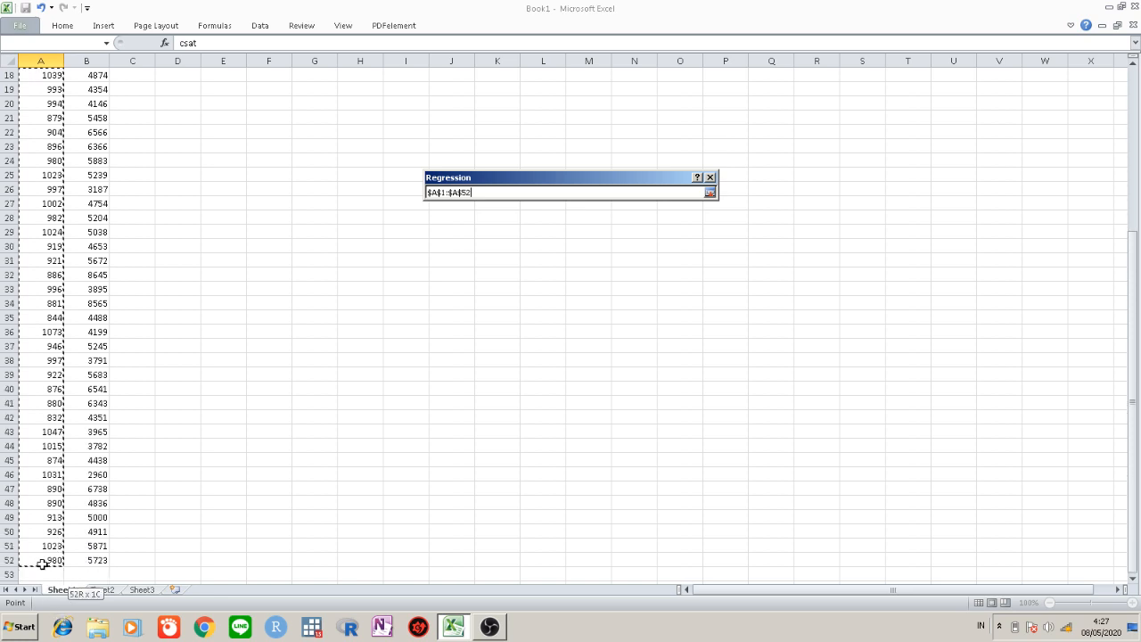
{"action": "left_click", "coordinate": [711, 193]}
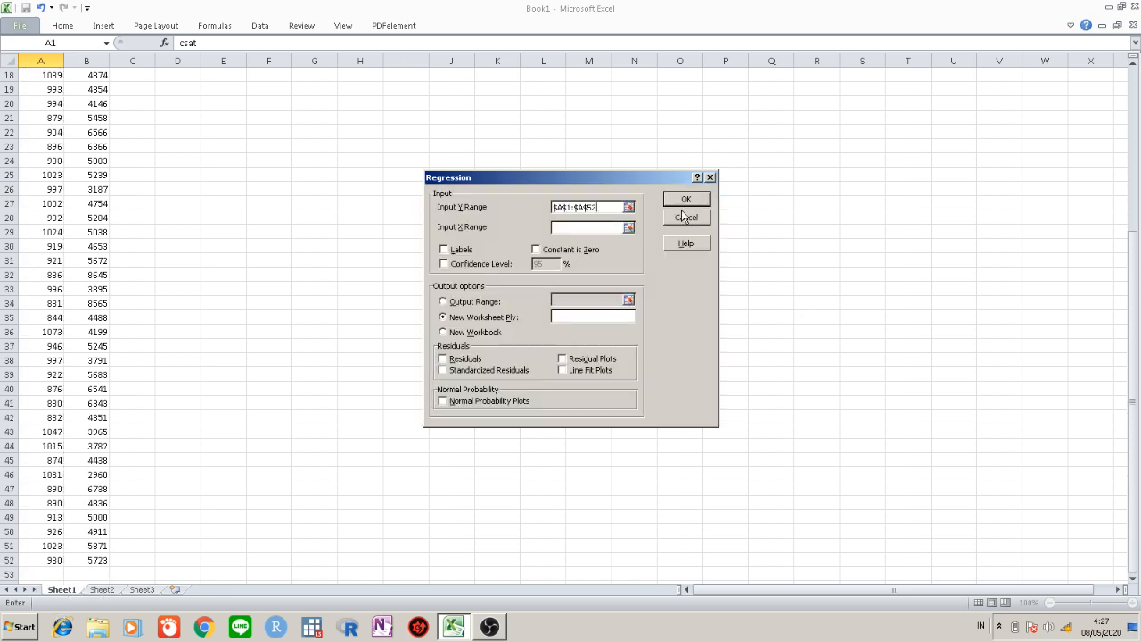
Set the regression's Input X Range to the expense data with its header, $B$1:$B$52, and enable Labels
{"action": "left_click", "coordinate": [629, 227]}
{"action": "scroll", "coordinate": [72, 191], "scroll_direction": "up", "scroll_amount": 6}
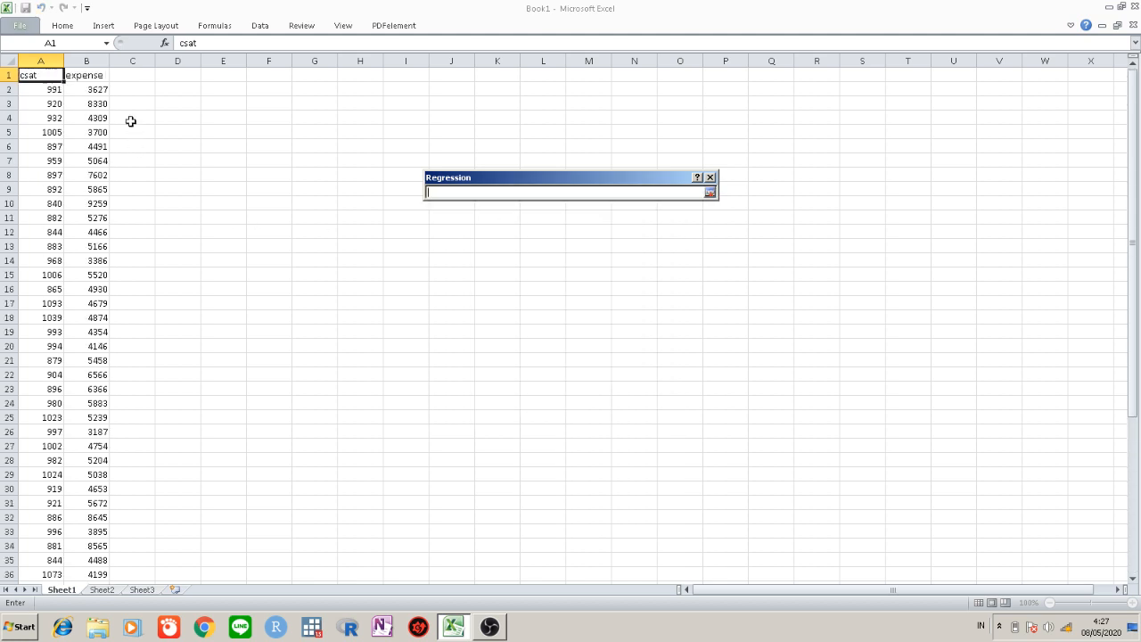
{"action": "left_click_drag", "start_coordinate": [89, 75], "coordinate": [94, 529]}
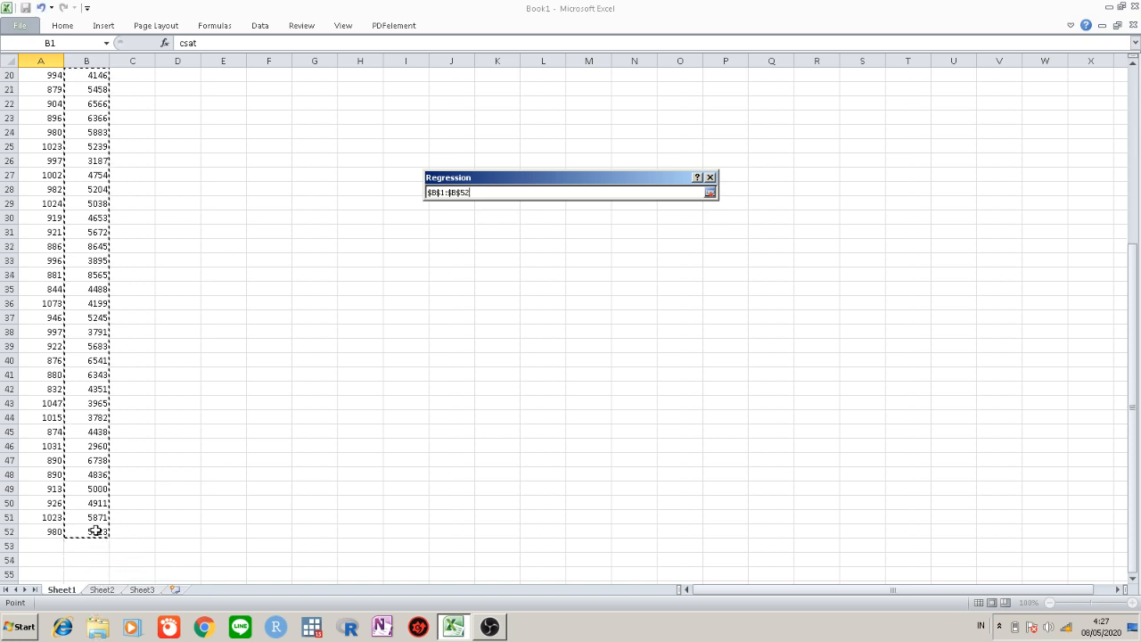
{"action": "left_click", "coordinate": [710, 192]}
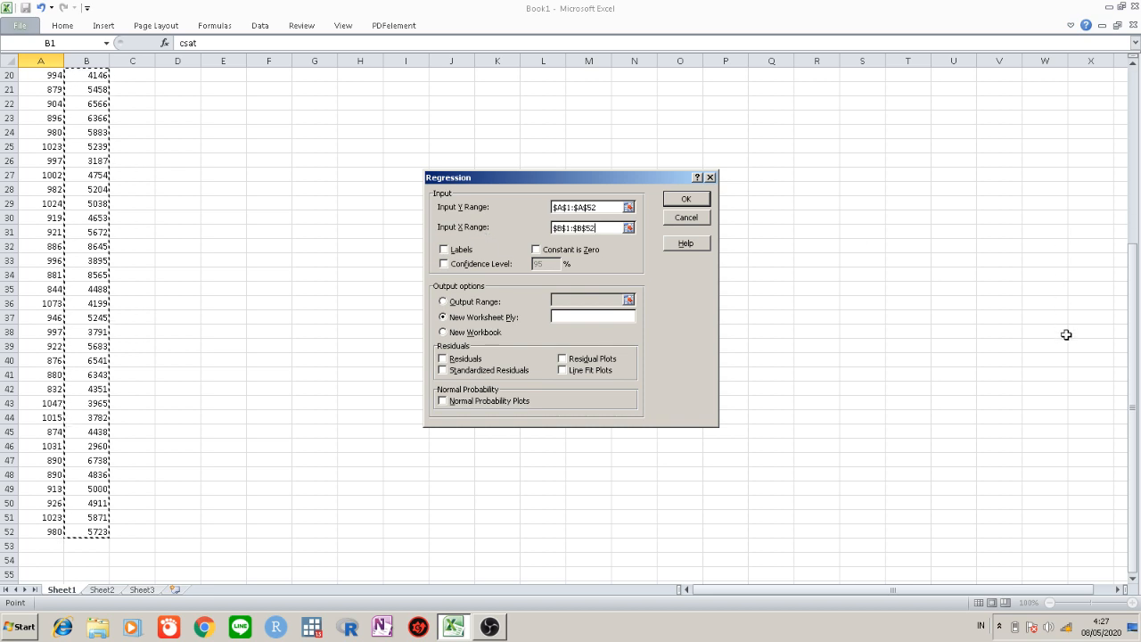
{"action": "left_click_drag", "start_coordinate": [1131, 335], "coordinate": [1121, 102]}
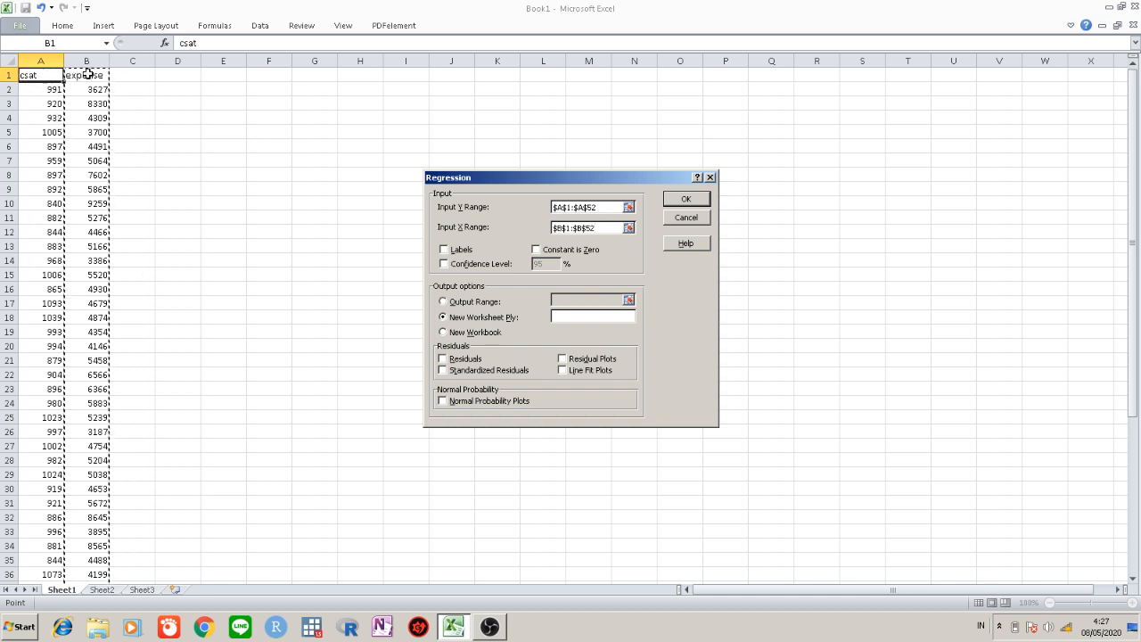
{"action": "left_click", "coordinate": [451, 251]}
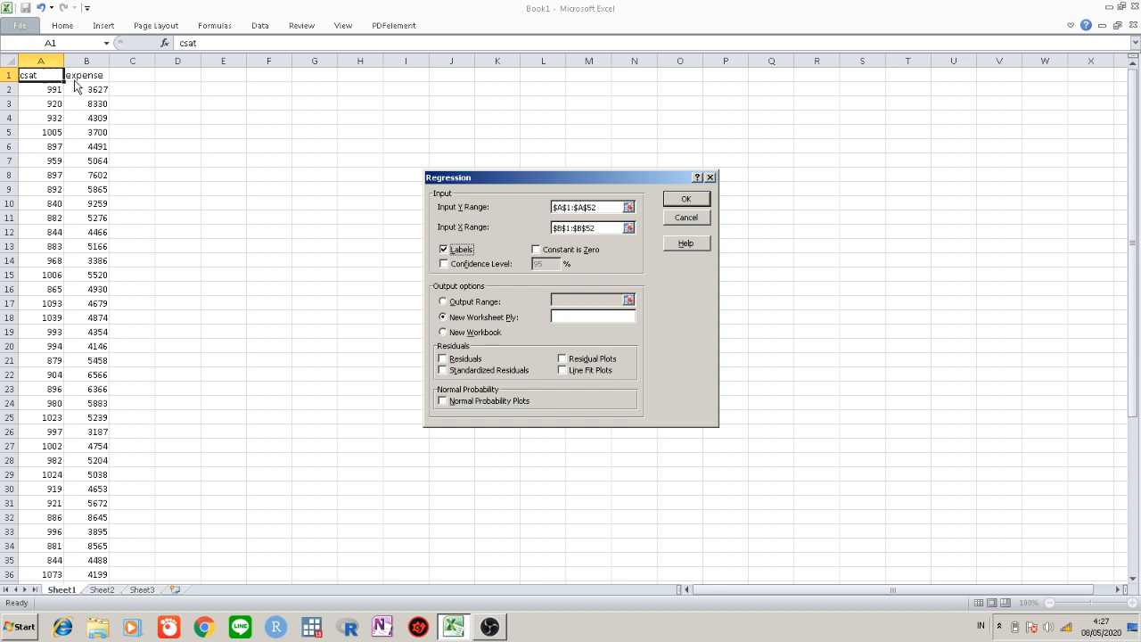
{"action": "left_click", "coordinate": [452, 265]}
{"action": "left_click", "coordinate": [559, 263]}
{"action": "left_click", "coordinate": [443, 264]}
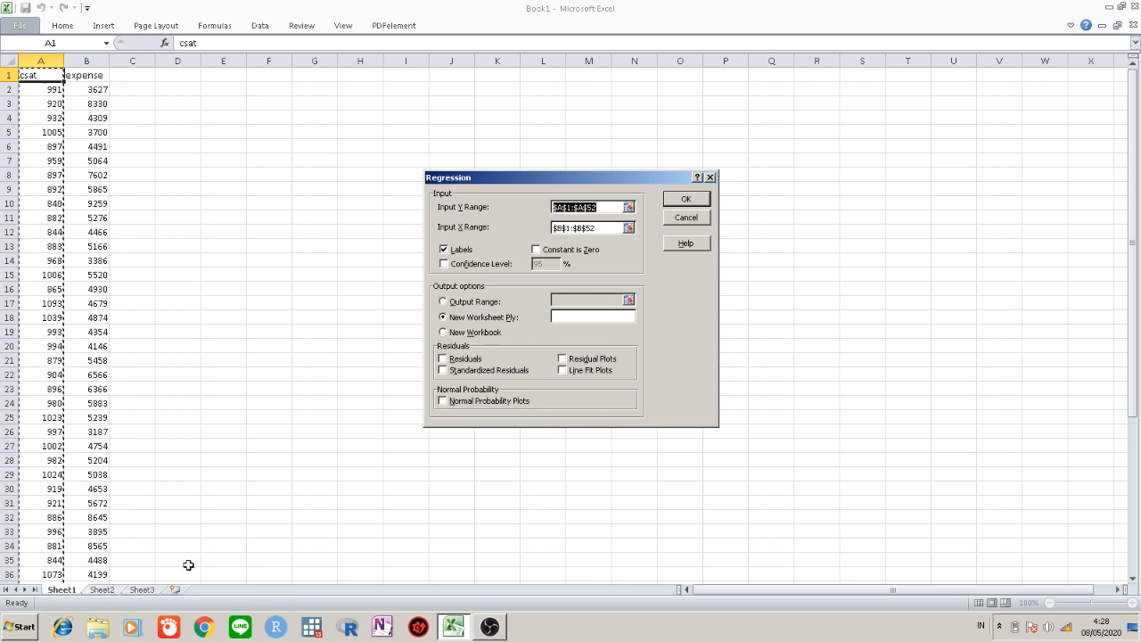
{"action": "left_click", "coordinate": [453, 358]}
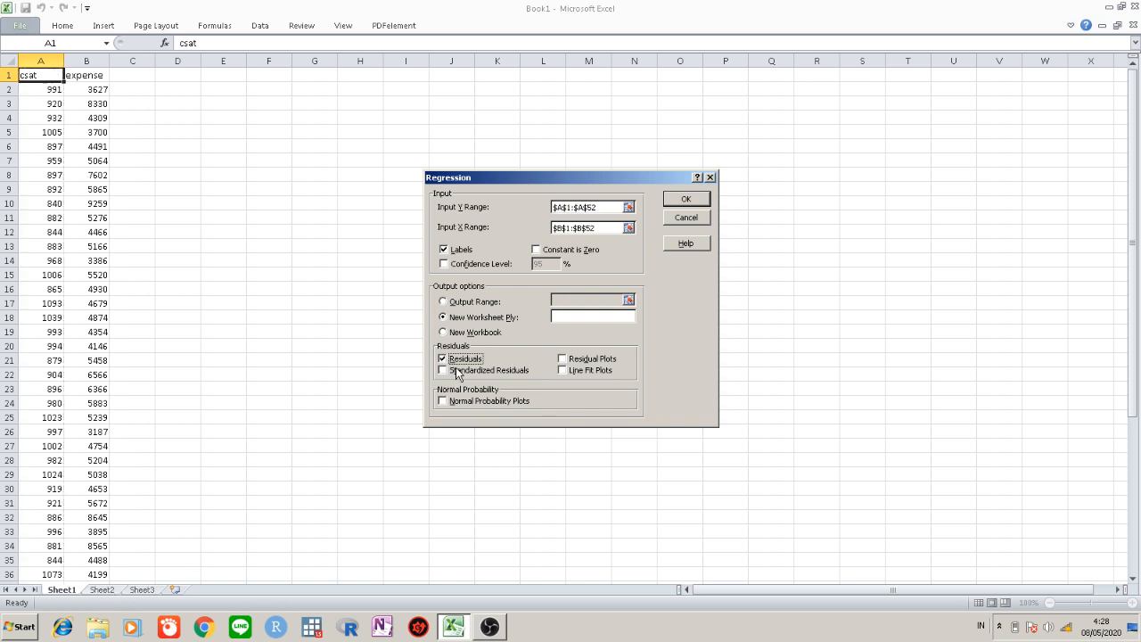
{"action": "left_click", "coordinate": [578, 359]}
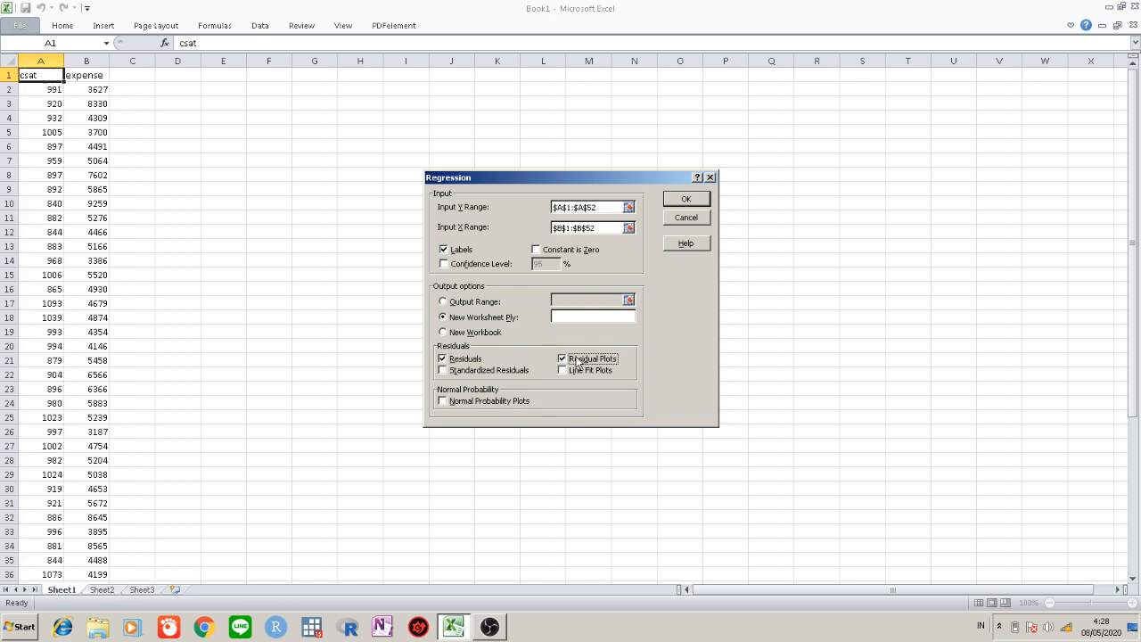
{"action": "left_click", "coordinate": [465, 359]}
Run the regression with its output on a new worksheet and deselect the resulting output range
{"action": "left_click", "coordinate": [683, 200]}
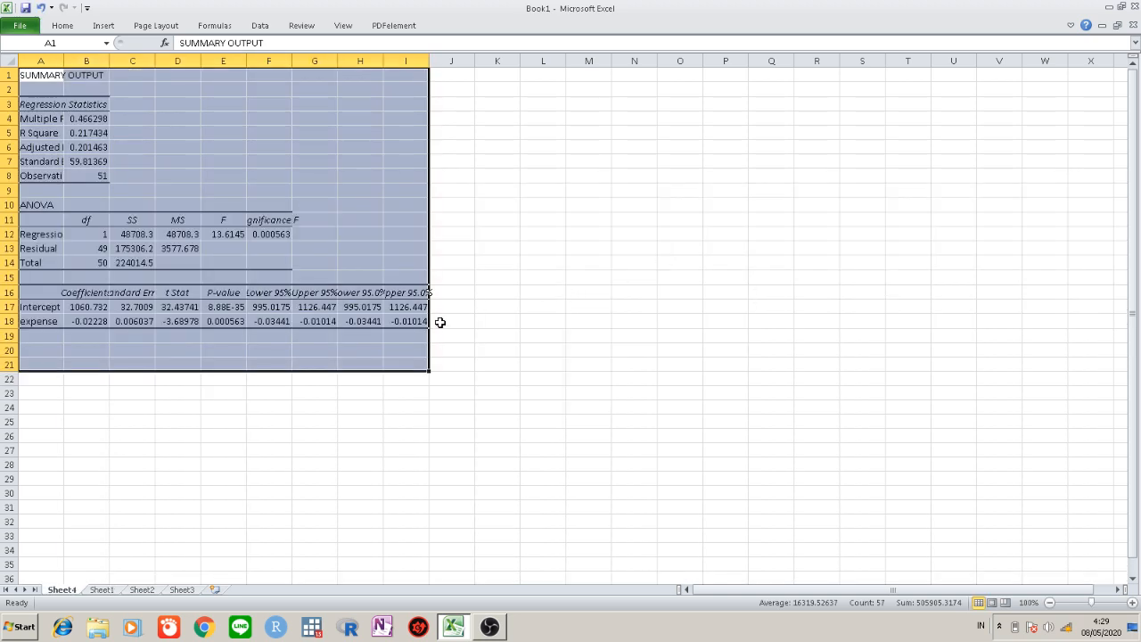
{"action": "left_click", "coordinate": [318, 393]}
{"action": "left_click", "coordinate": [53, 308]}
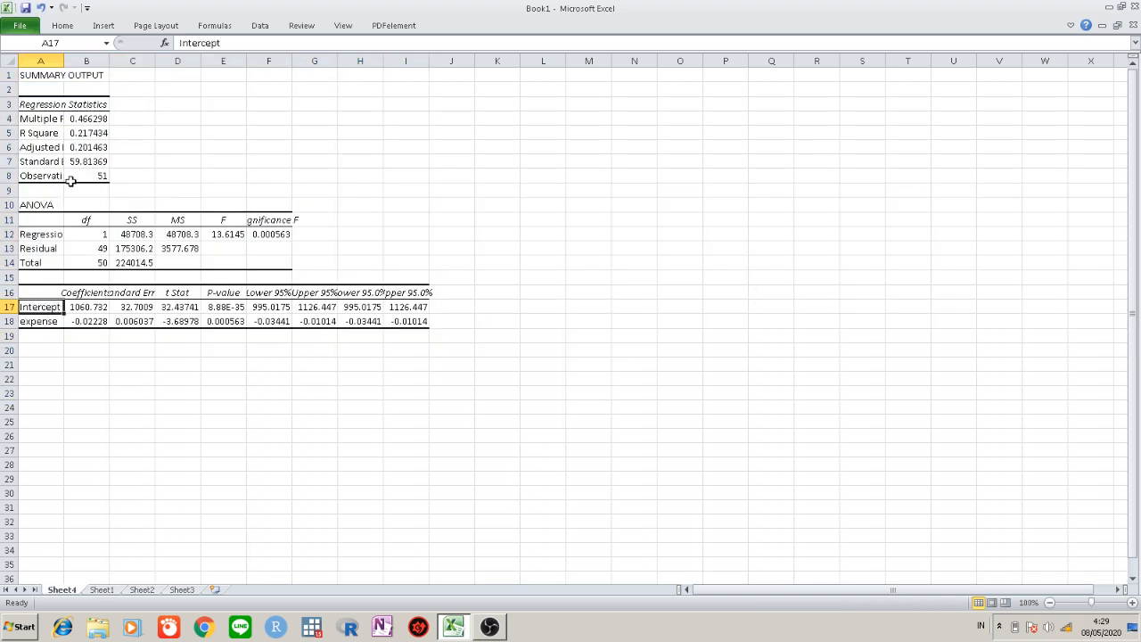
Widen columns A through I of the regression output so that every label and value fits
{"action": "left_click", "coordinate": [36, 60]}
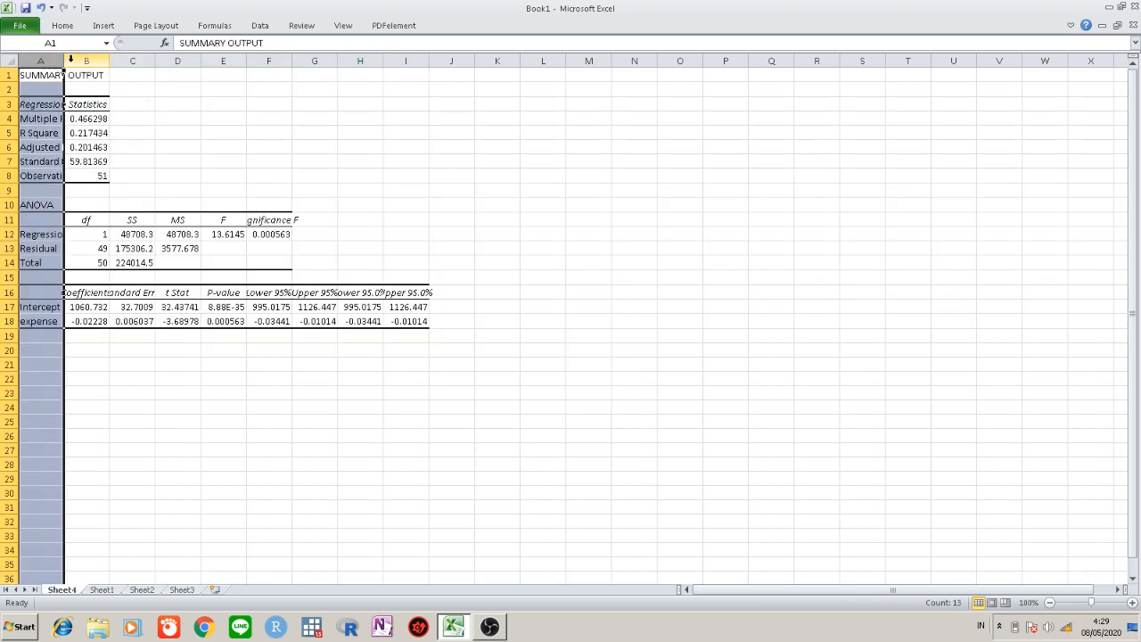
{"action": "left_click_drag", "start_coordinate": [64, 61], "coordinate": [266, 65]}
{"action": "left_click", "coordinate": [150, 60]}
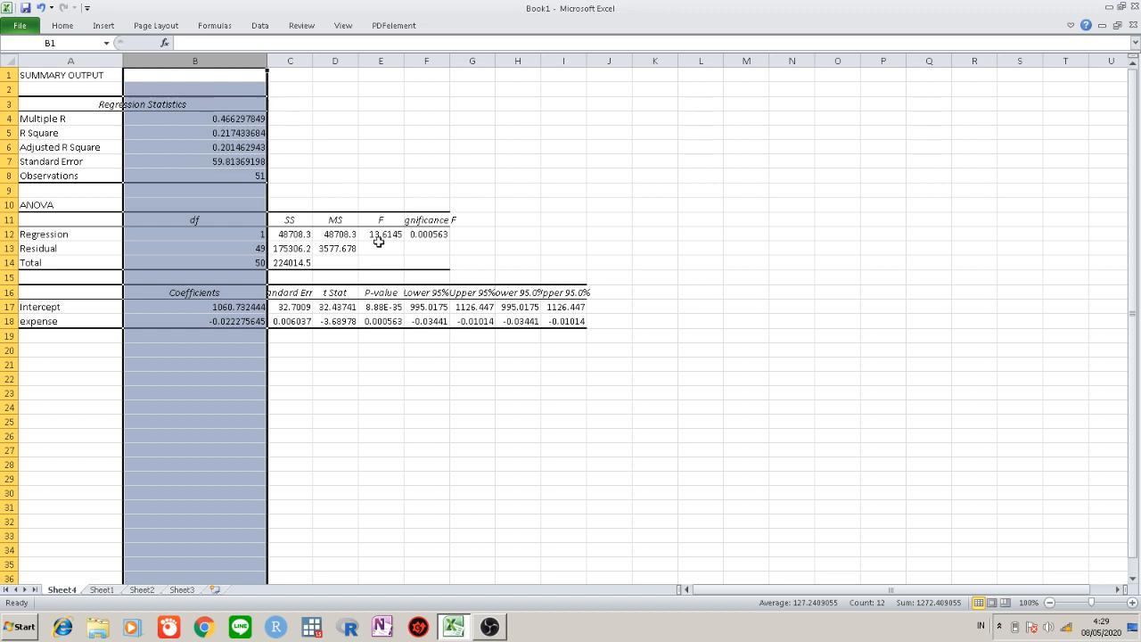
{"action": "left_click", "coordinate": [290, 61]}
{"action": "left_click_drag", "start_coordinate": [312, 61], "coordinate": [733, 61]}
{"action": "left_click", "coordinate": [386, 61]}
{"action": "left_click", "coordinate": [470, 61]}
{"action": "left_click", "coordinate": [547, 61]}
{"action": "left_click", "coordinate": [606, 61]}
{"action": "left_click", "coordinate": [667, 61]}
{"action": "left_click", "coordinate": [747, 60]}
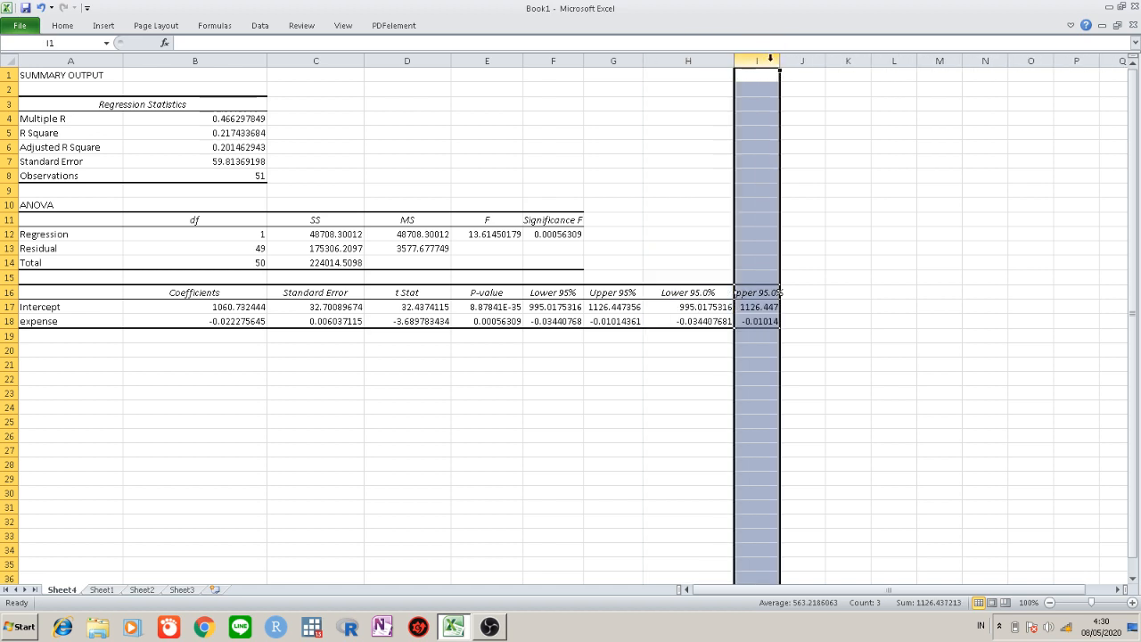
{"action": "left_click_drag", "start_coordinate": [782, 60], "coordinate": [804, 61]}
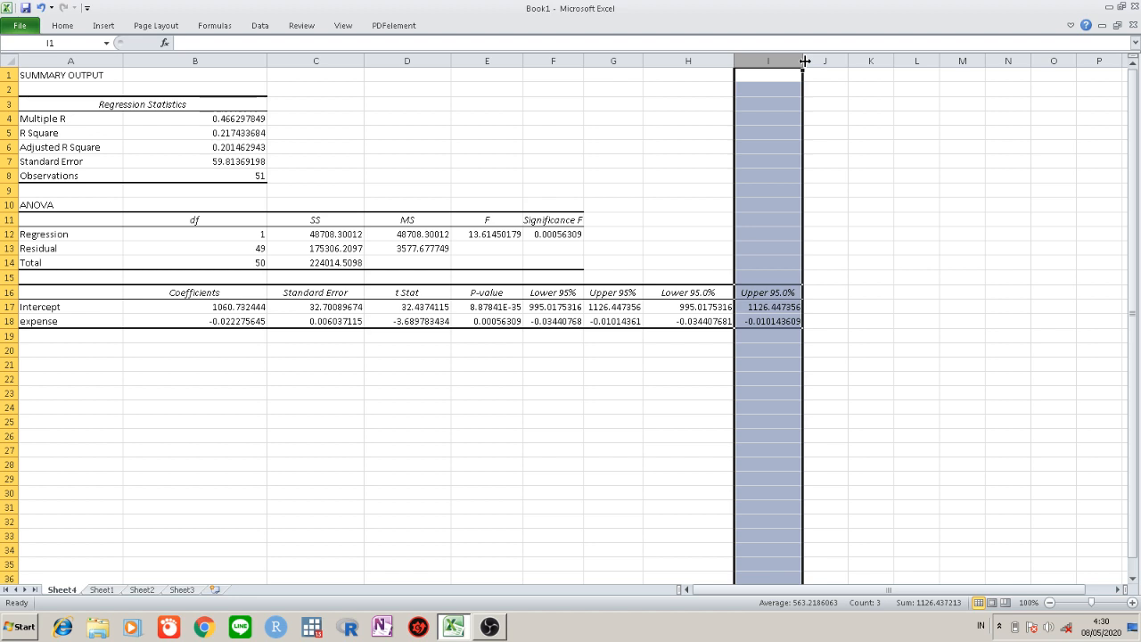
{"action": "left_click", "coordinate": [349, 394]}
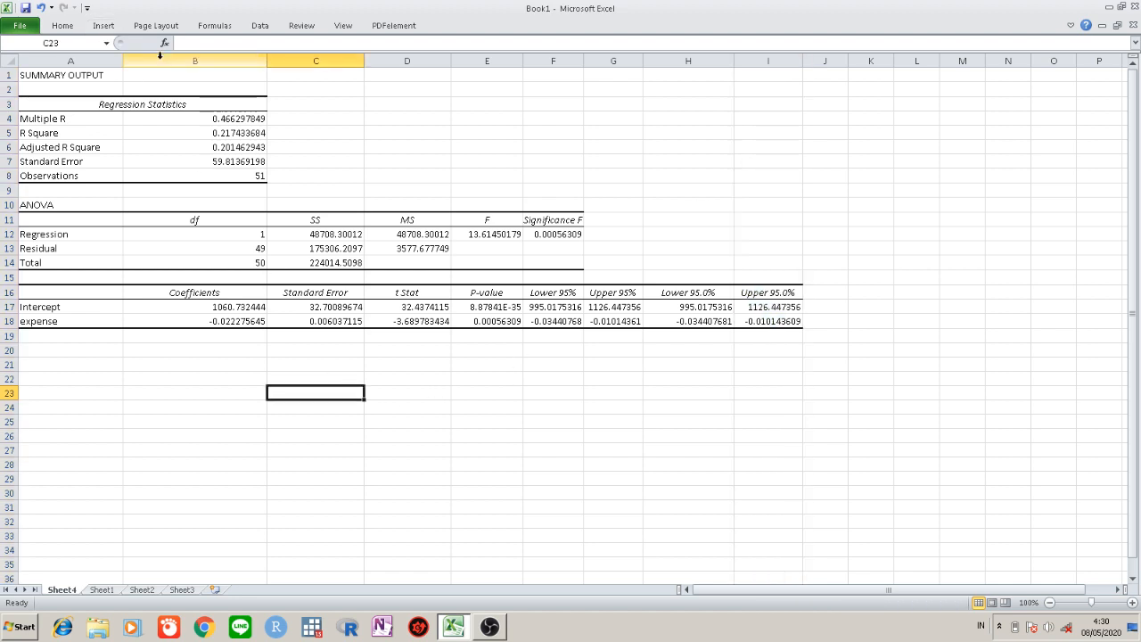
Examine the Standard Error, R Square and Adjusted R Square rows in the Regression Statistics table
{"action": "left_click", "coordinate": [49, 162]}
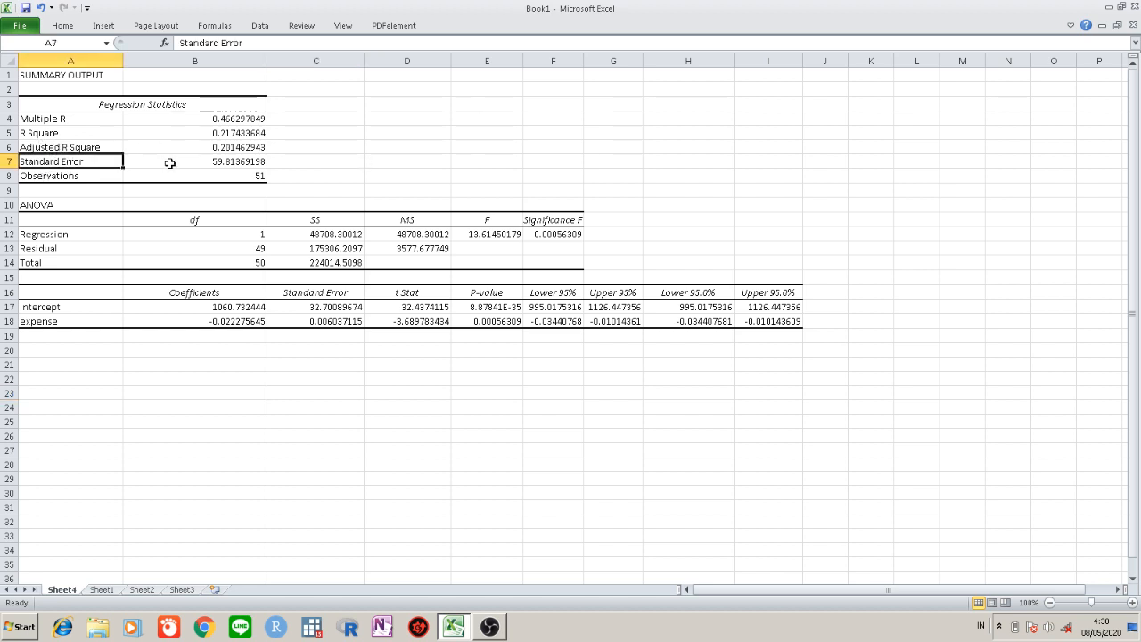
{"action": "left_click", "coordinate": [219, 161]}
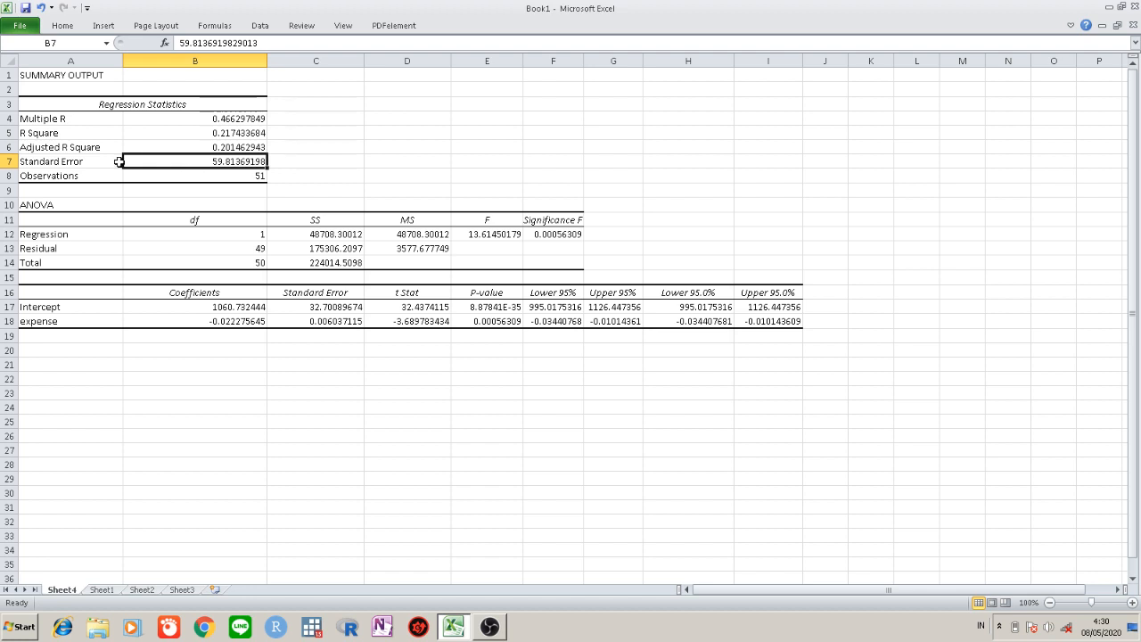
{"action": "left_click", "coordinate": [45, 133]}
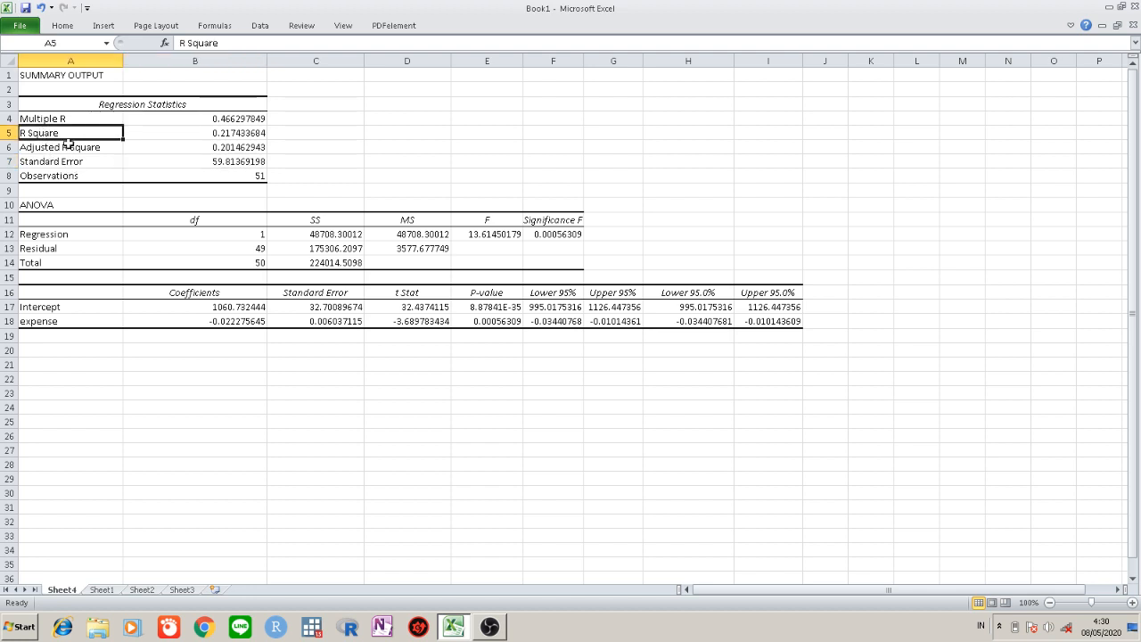
{"action": "left_click", "coordinate": [66, 147]}
{"action": "left_click", "coordinate": [260, 137]}
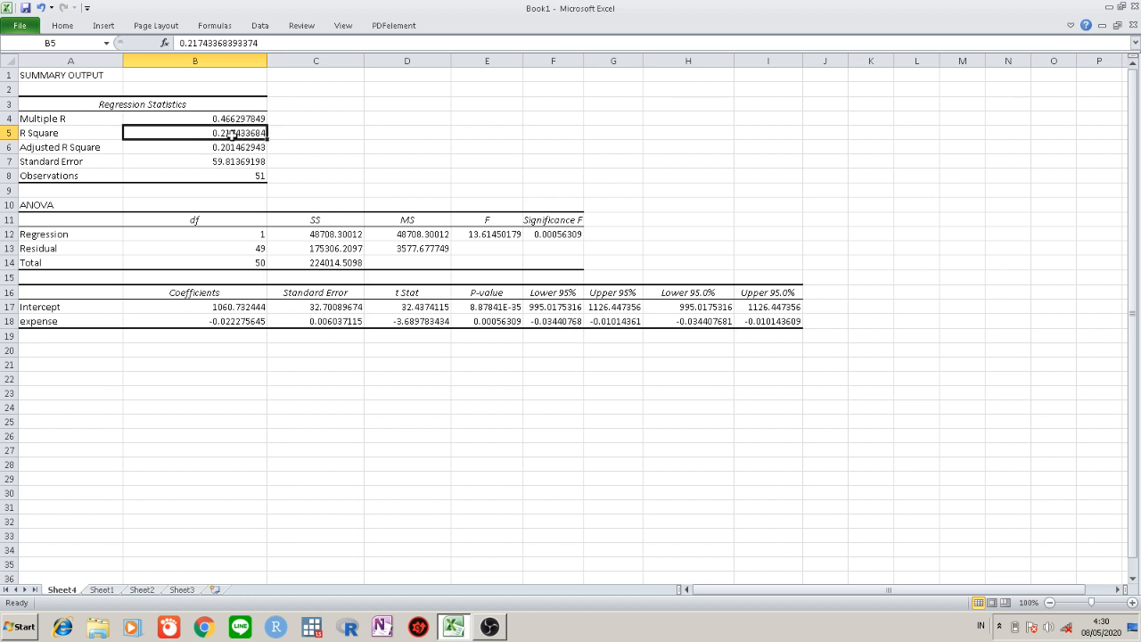
{"action": "left_click", "coordinate": [96, 142]}
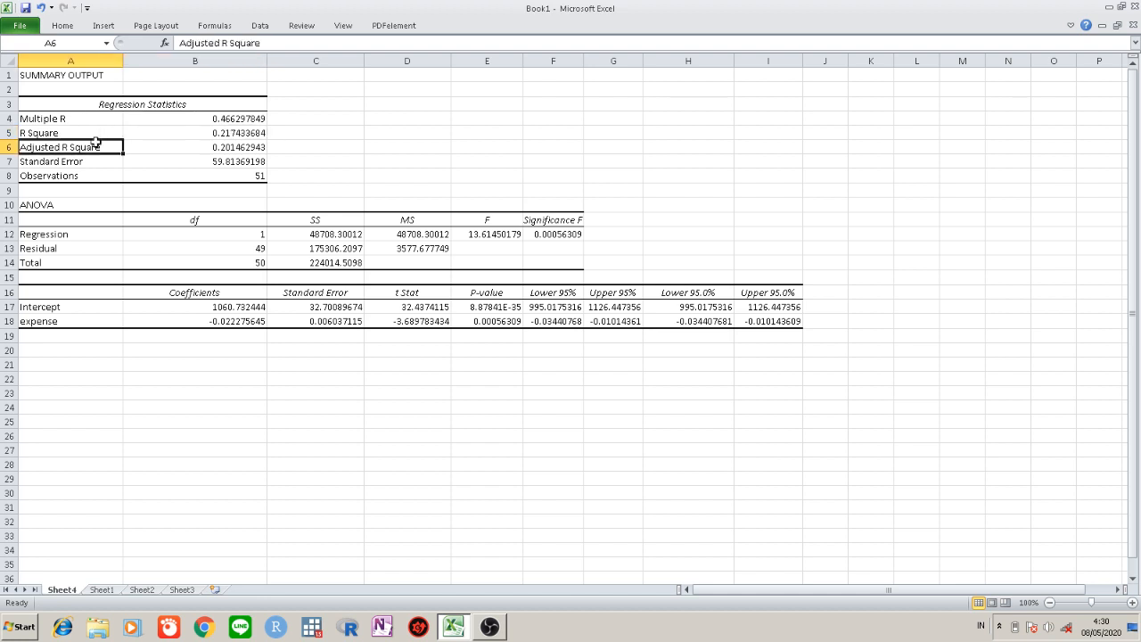
{"action": "left_click", "coordinate": [221, 148]}
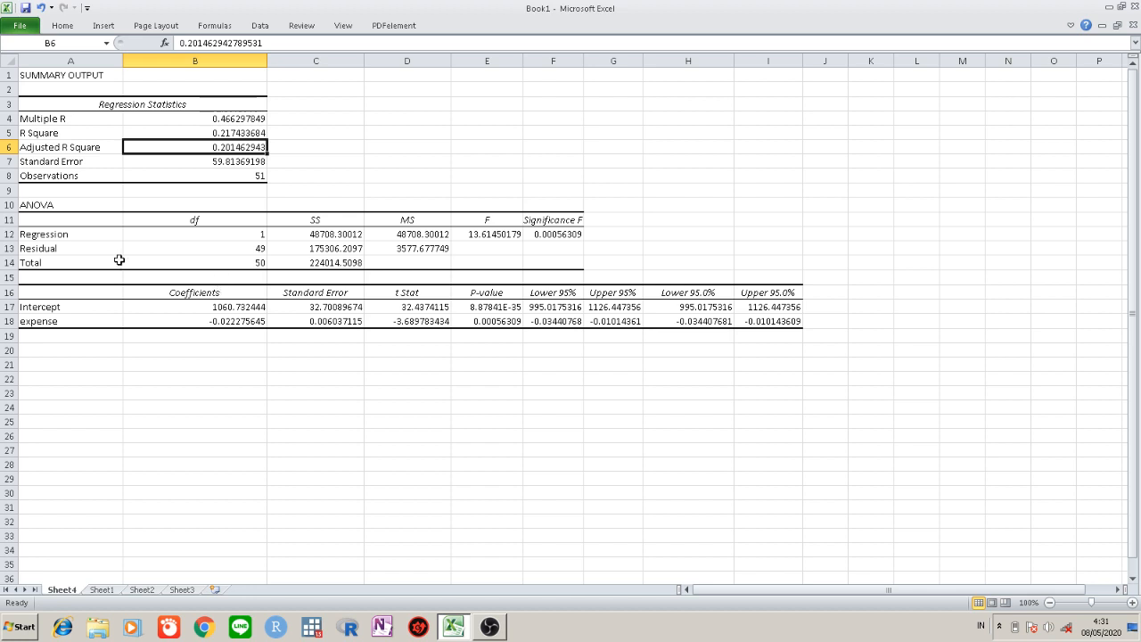
Examine the ANOVA table's Regression and Residual rows along with its SS and MS columns
{"action": "left_click_drag", "start_coordinate": [57, 209], "coordinate": [461, 256]}
{"action": "left_click", "coordinate": [119, 352]}
{"action": "left_click", "coordinate": [57, 235]}
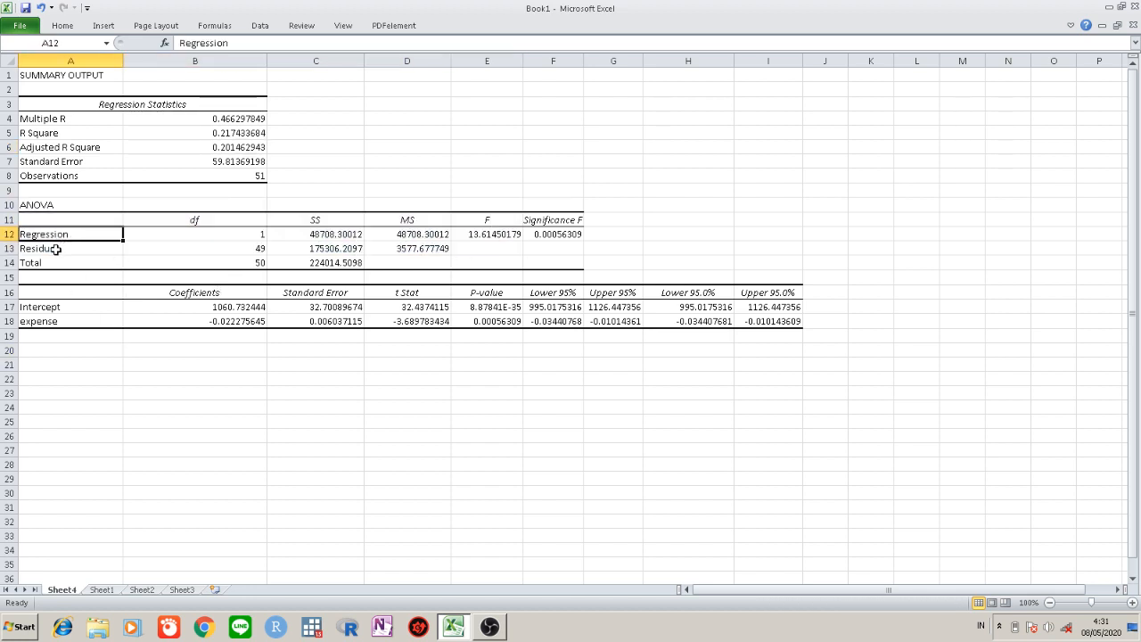
{"action": "left_click", "coordinate": [57, 250]}
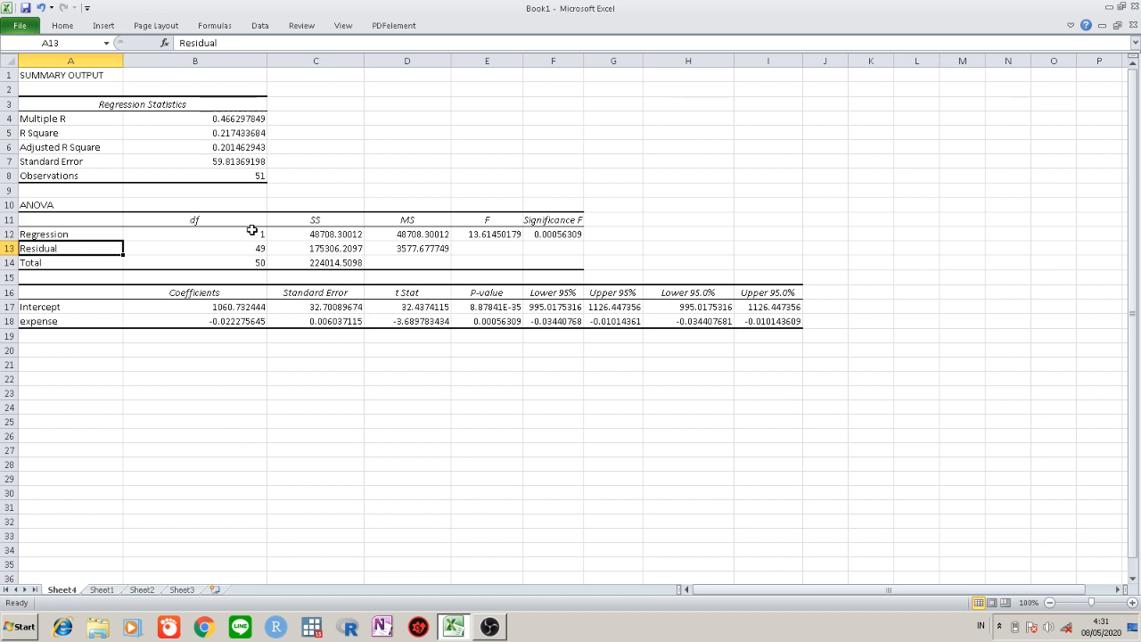
{"action": "left_click", "coordinate": [351, 233]}
{"action": "left_click", "coordinate": [342, 250]}
{"action": "left_click", "coordinate": [410, 223]}
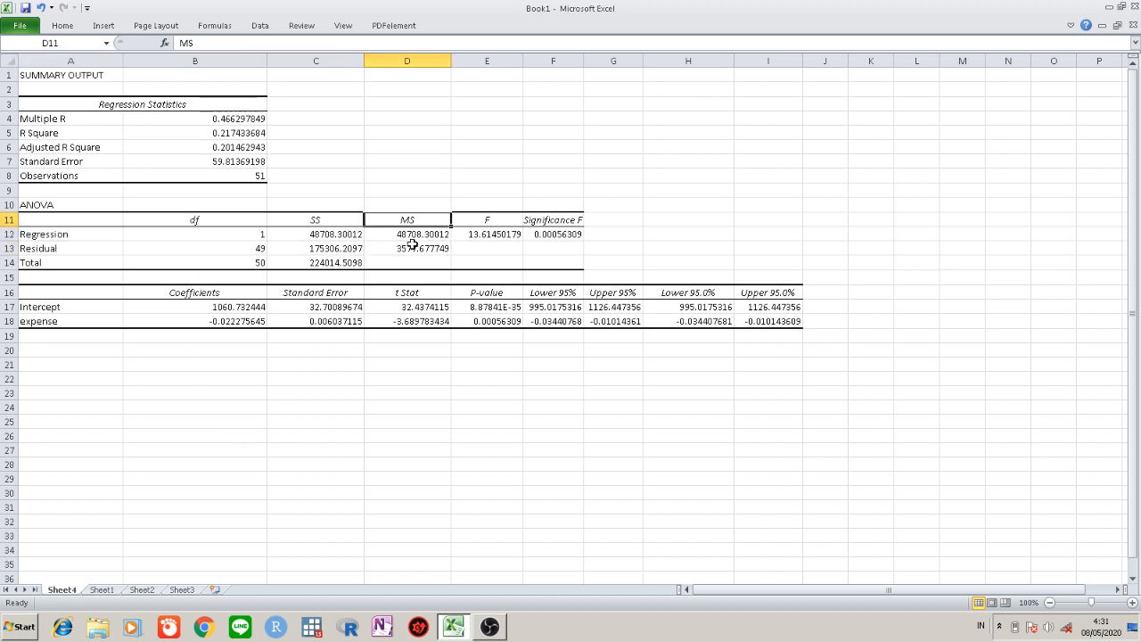
{"action": "left_click", "coordinate": [311, 225]}
Examine the Regression row's degrees of freedom in the ANOVA table in relation to the expense variable
{"action": "left_click", "coordinate": [263, 235]}
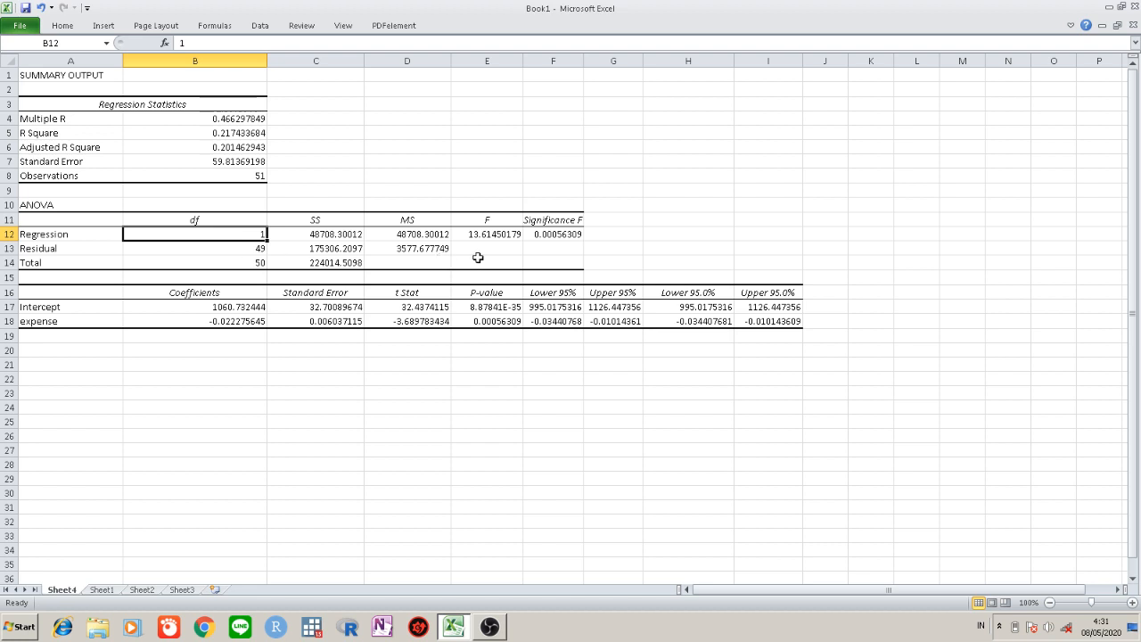
{"action": "double_click", "coordinate": [245, 236]}
{"action": "left_click_drag", "start_coordinate": [244, 236], "coordinate": [273, 237]}
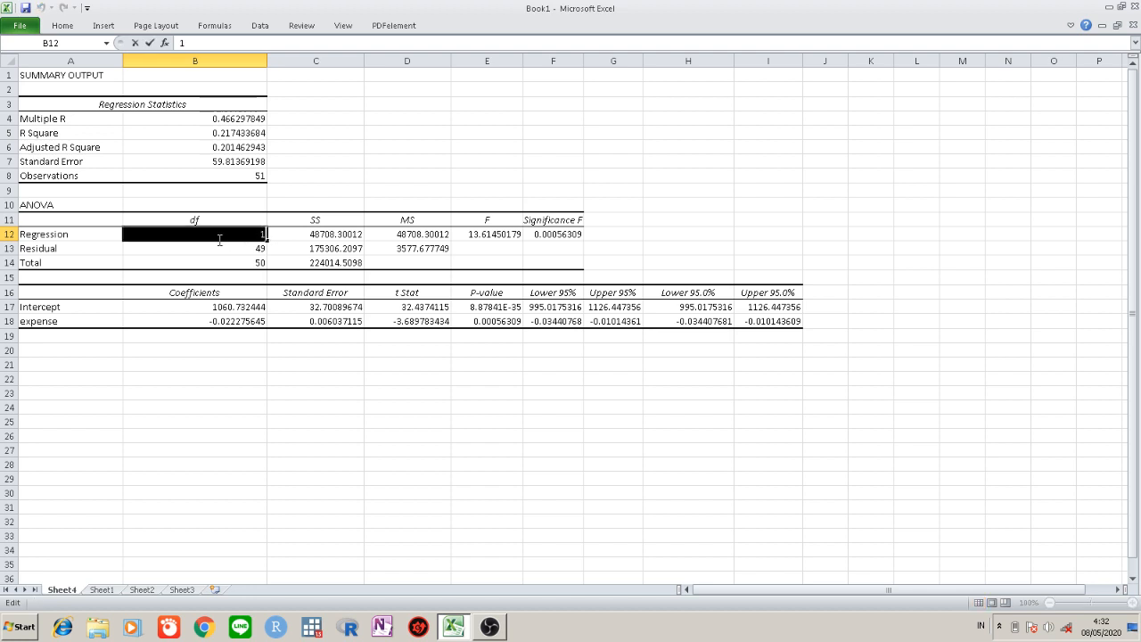
{"action": "left_click", "coordinate": [219, 239]}
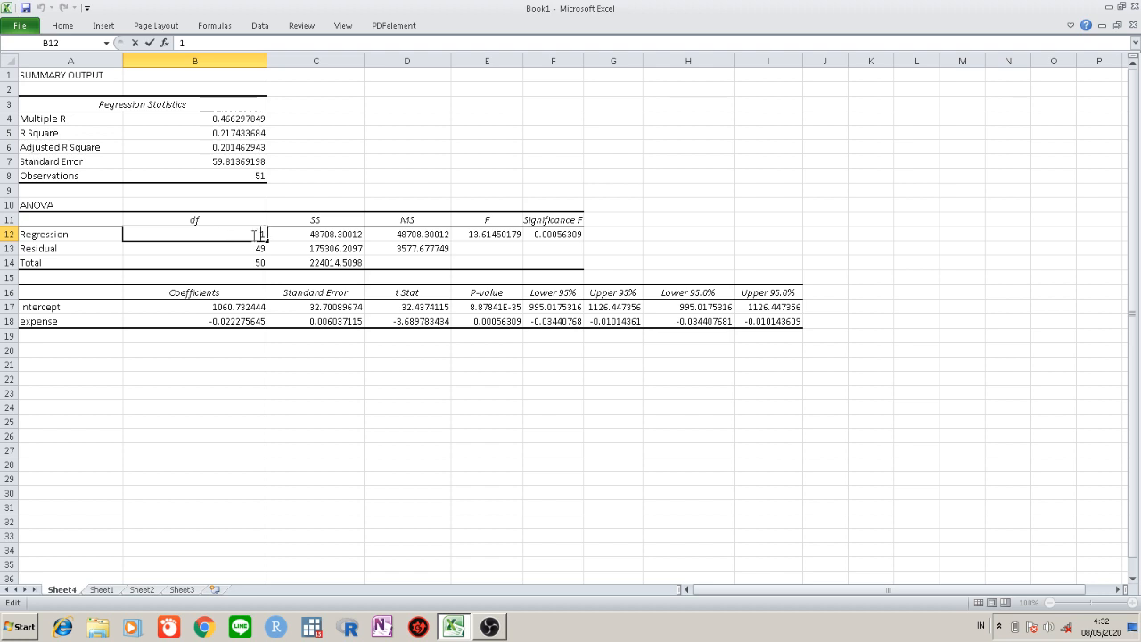
{"action": "left_click", "coordinate": [23, 320]}
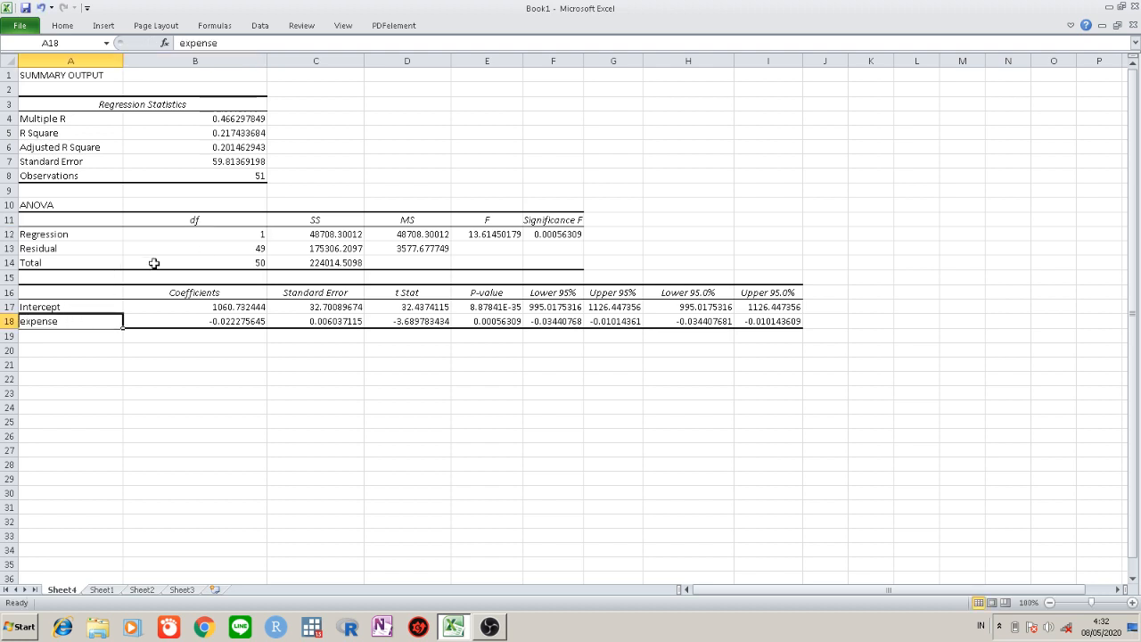
{"action": "left_click", "coordinate": [268, 235]}
{"action": "double_click", "coordinate": [260, 235]}
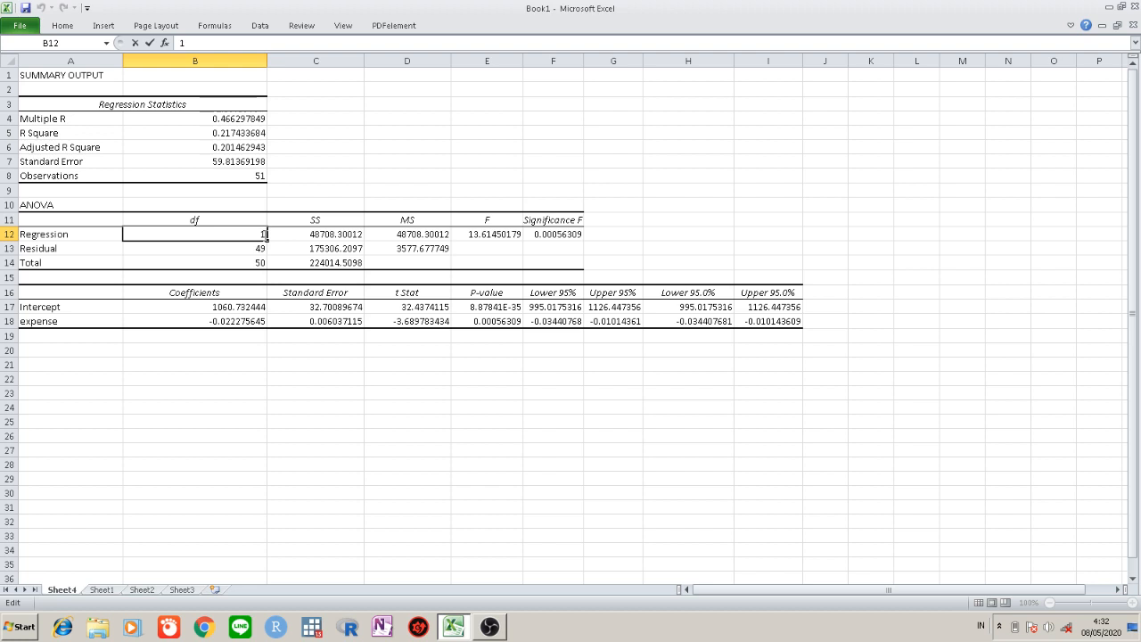
{"action": "left_click_drag", "start_coordinate": [258, 235], "coordinate": [290, 233]}
{"action": "left_click", "coordinate": [246, 203]}
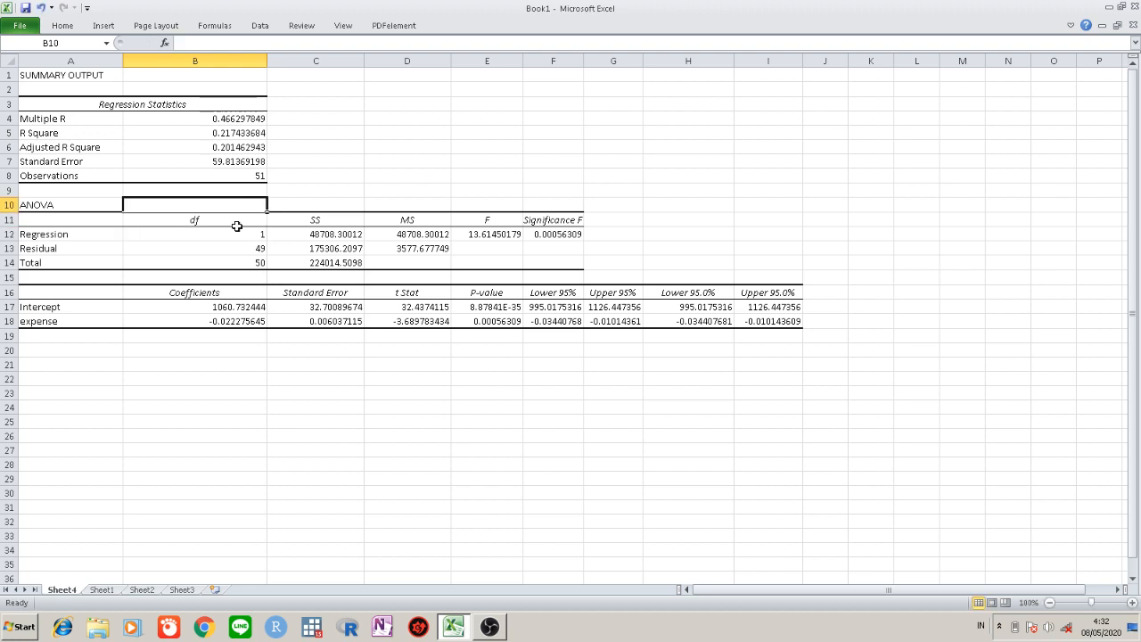
{"action": "left_click", "coordinate": [235, 243]}
{"action": "left_click", "coordinate": [242, 230]}
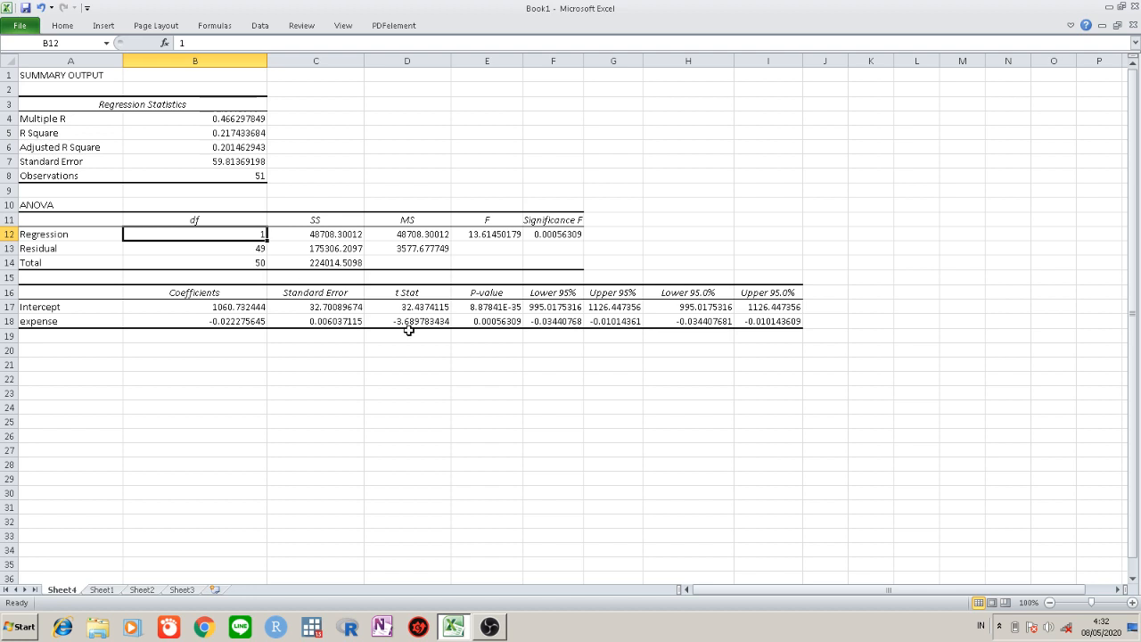
Compare the Residual degrees of freedom with the Regression degrees of freedom and the expense predictor
{"action": "left_click", "coordinate": [254, 252]}
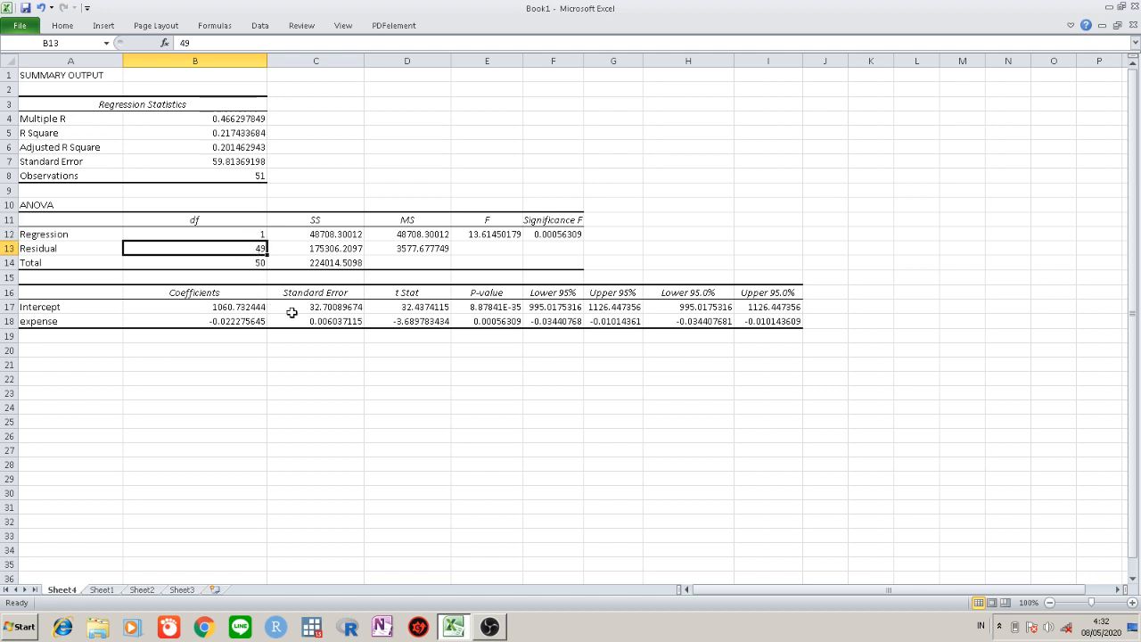
{"action": "left_click", "coordinate": [270, 448]}
{"action": "left_click", "coordinate": [242, 236]}
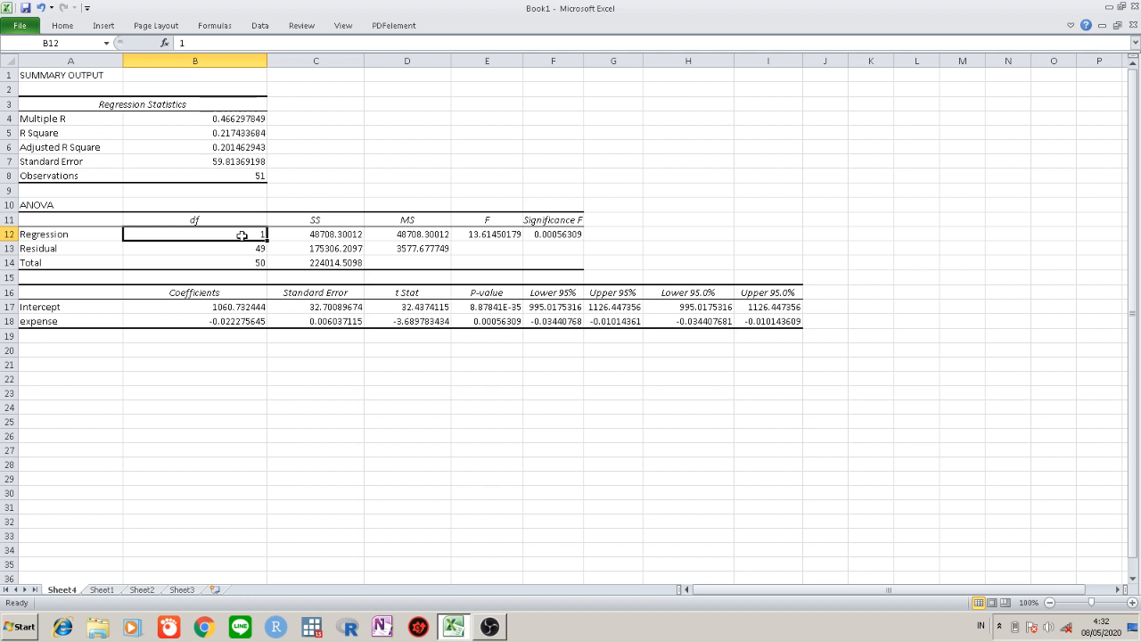
{"action": "left_click", "coordinate": [60, 319]}
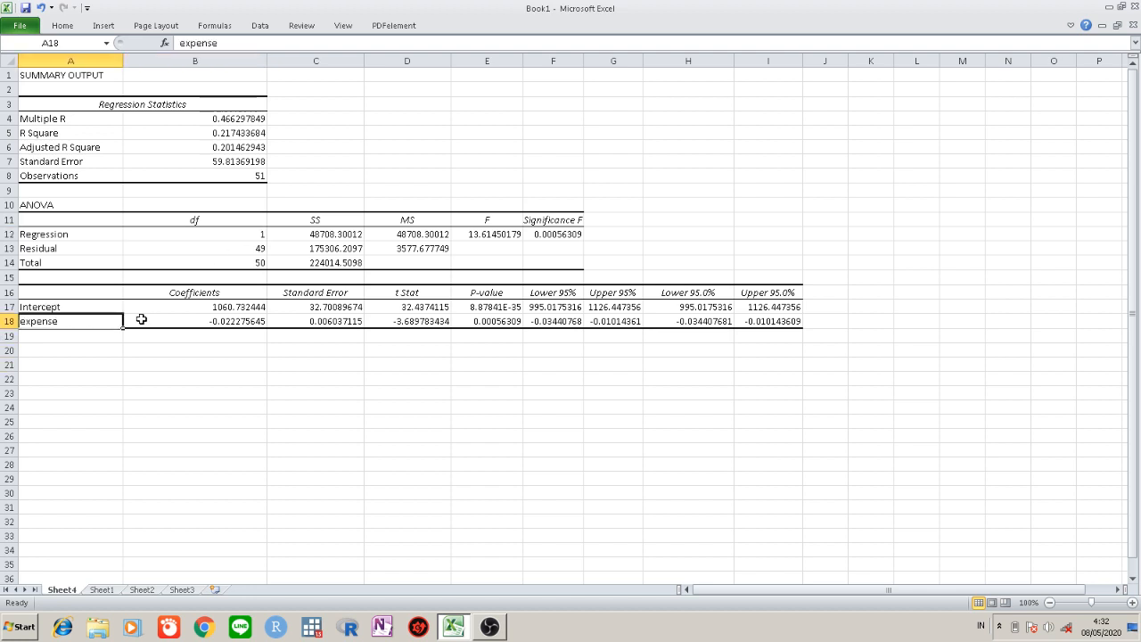
{"action": "left_click", "coordinate": [257, 246]}
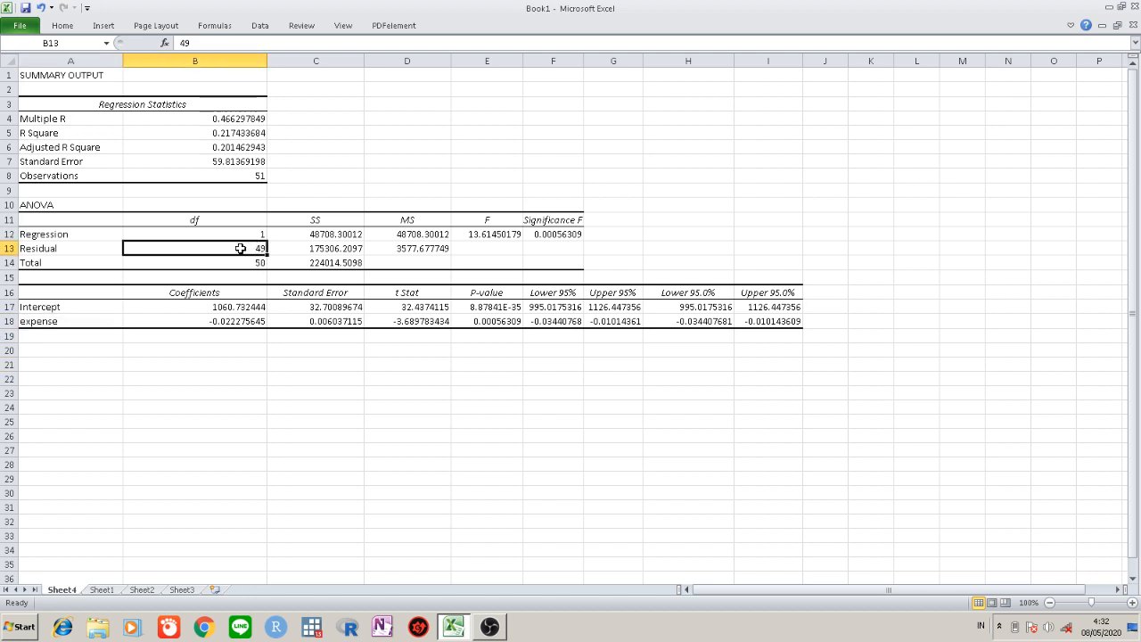
Compare the Regression, Residual and Total degrees of freedom in the ANOVA table with the number of observations
{"action": "left_click", "coordinate": [243, 232]}
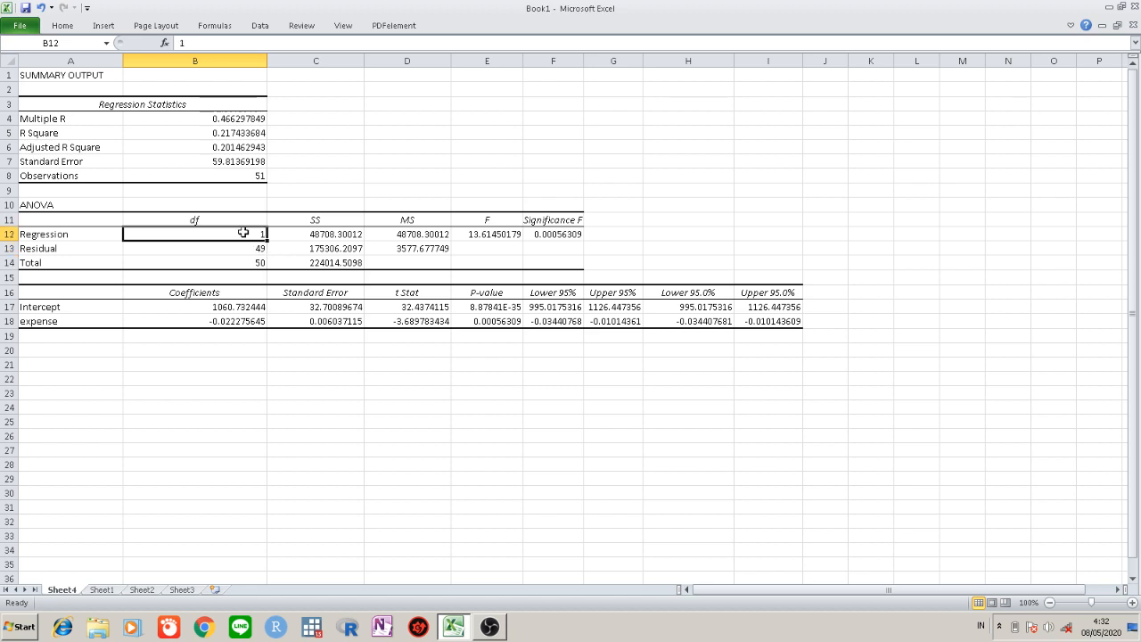
{"action": "left_click", "coordinate": [244, 249]}
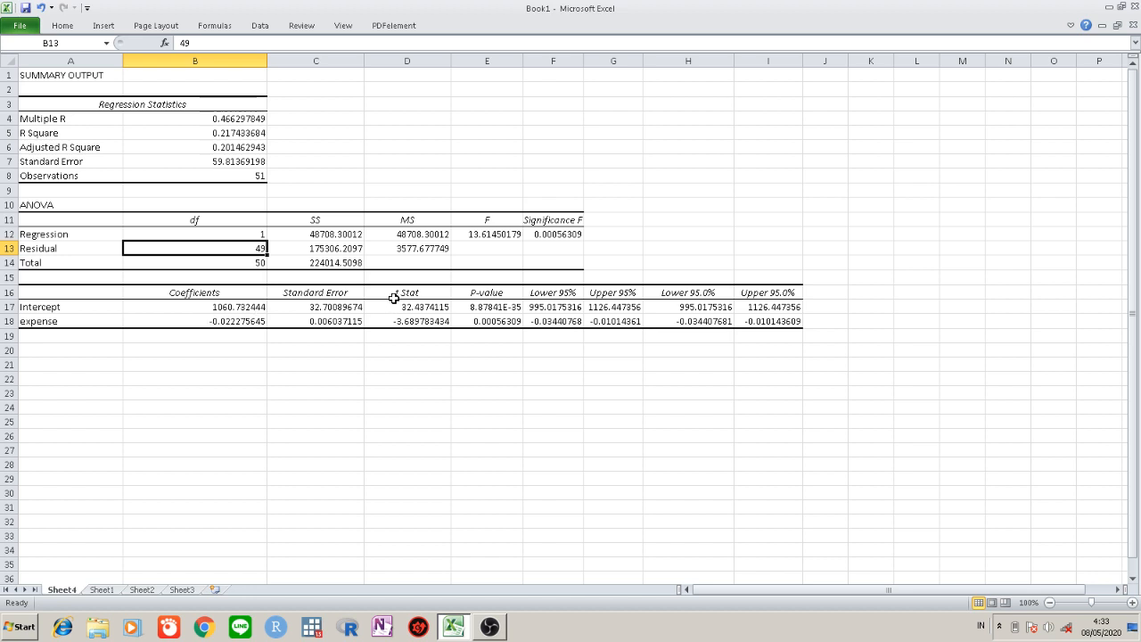
{"action": "left_click", "coordinate": [247, 178]}
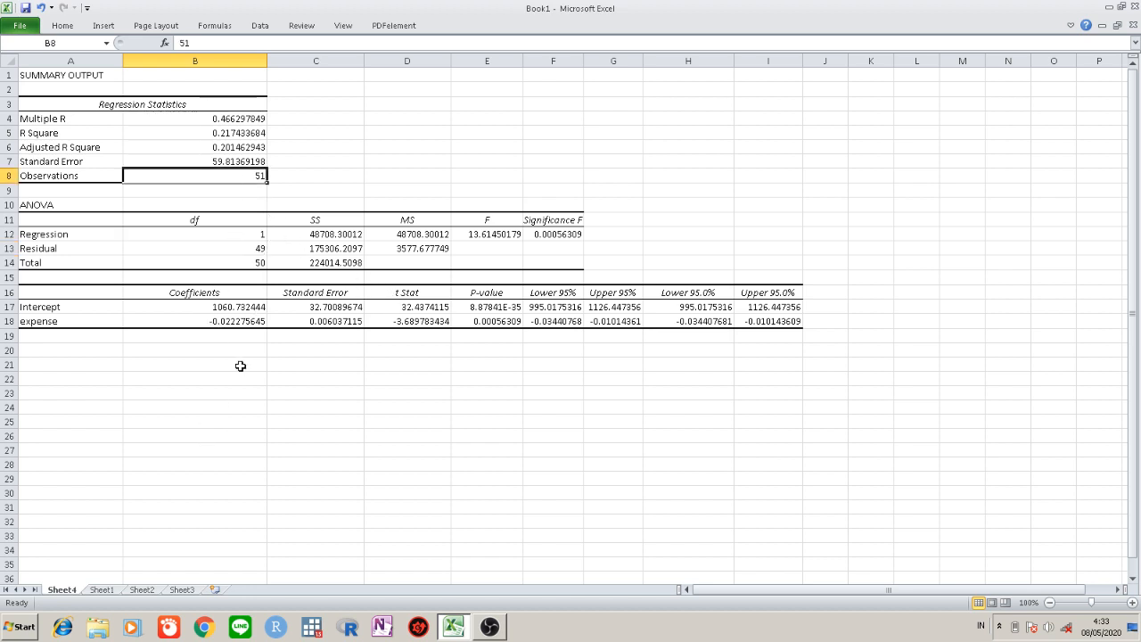
{"action": "left_click", "coordinate": [261, 231]}
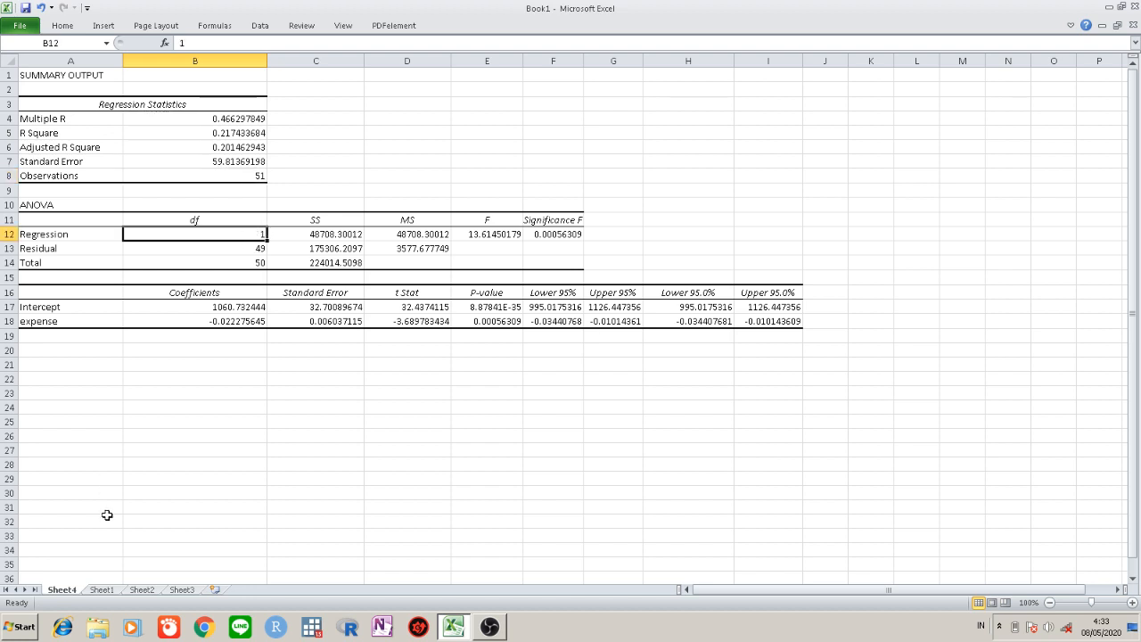
{"action": "left_click", "coordinate": [216, 249]}
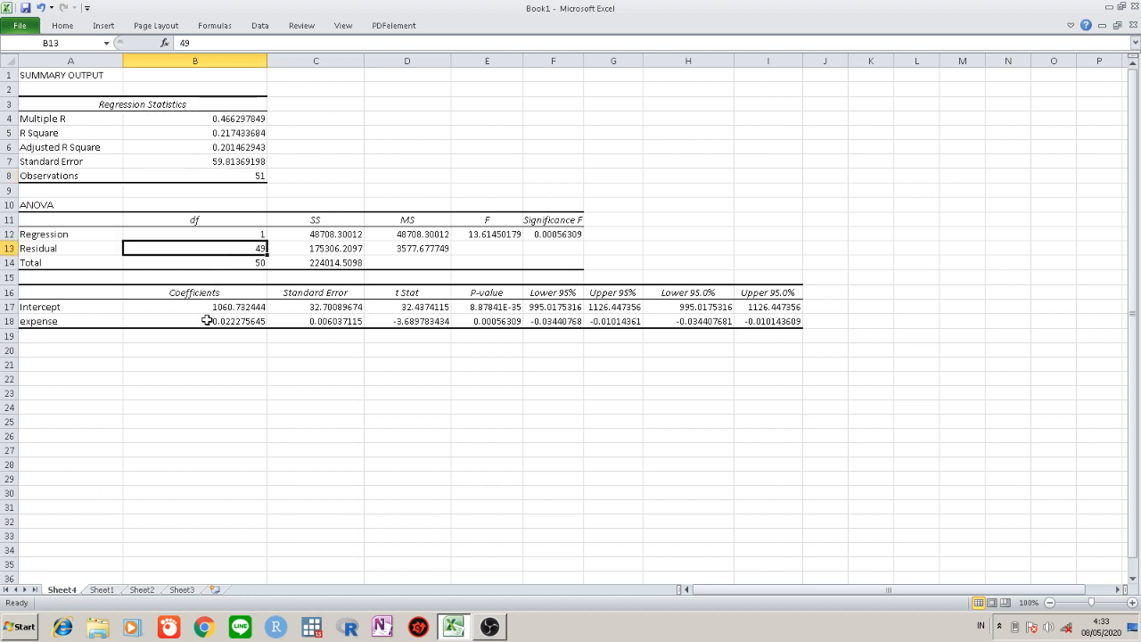
{"action": "left_click", "coordinate": [226, 260]}
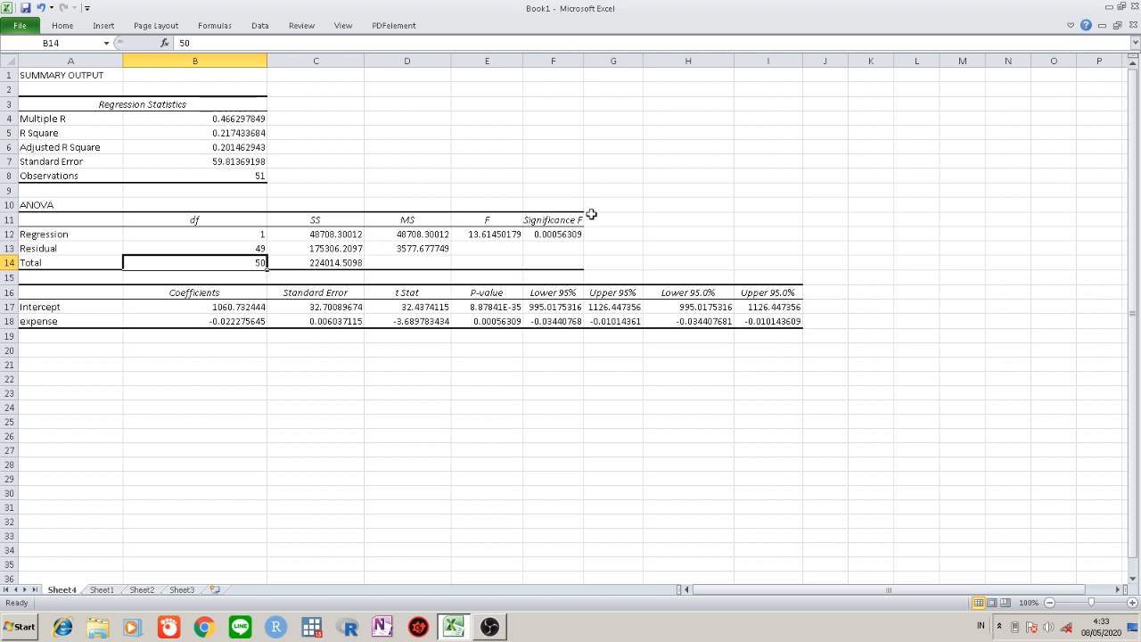
Examine the ANOVA table's Significance F and the t Stat of the expense variable in the coefficients table
{"action": "left_click", "coordinate": [568, 234]}
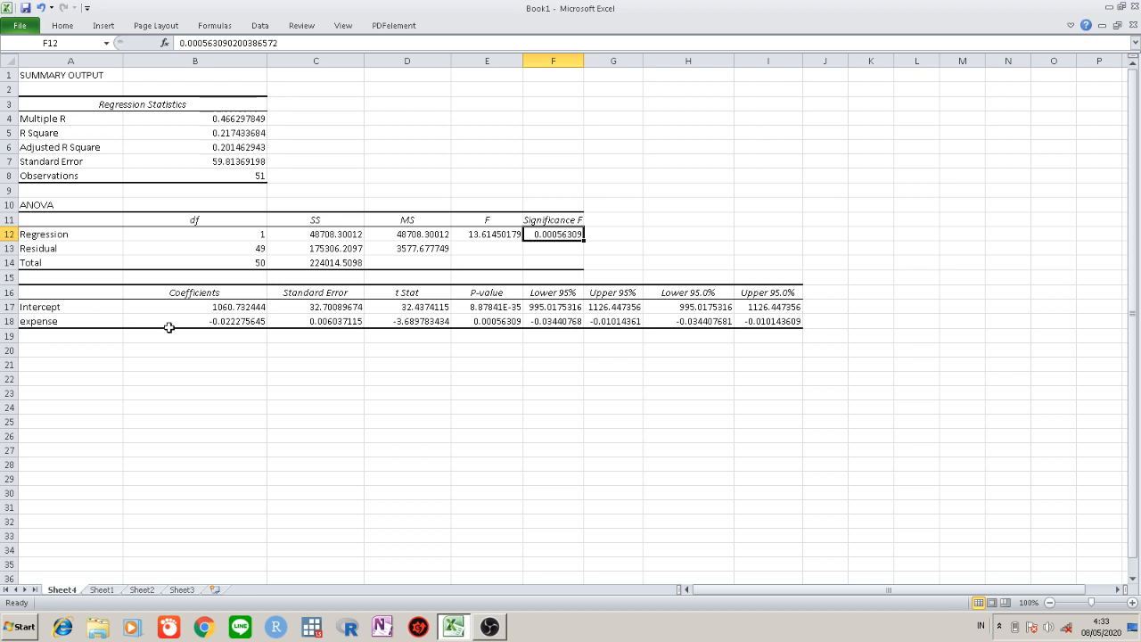
{"action": "left_click", "coordinate": [68, 333]}
{"action": "left_click", "coordinate": [69, 322]}
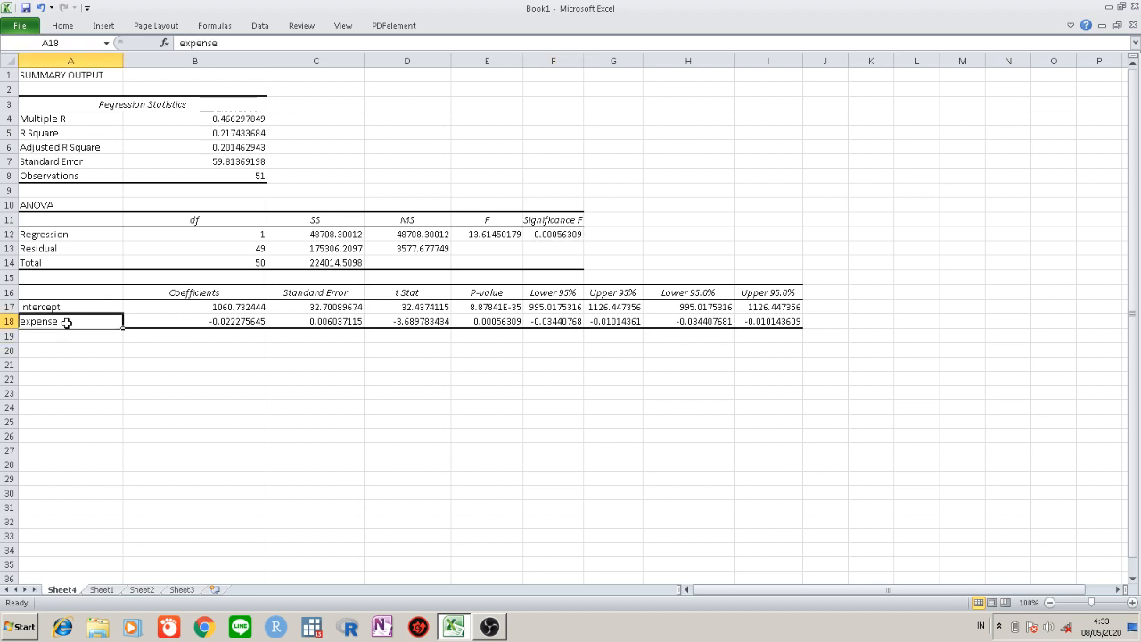
{"action": "left_click", "coordinate": [402, 320]}
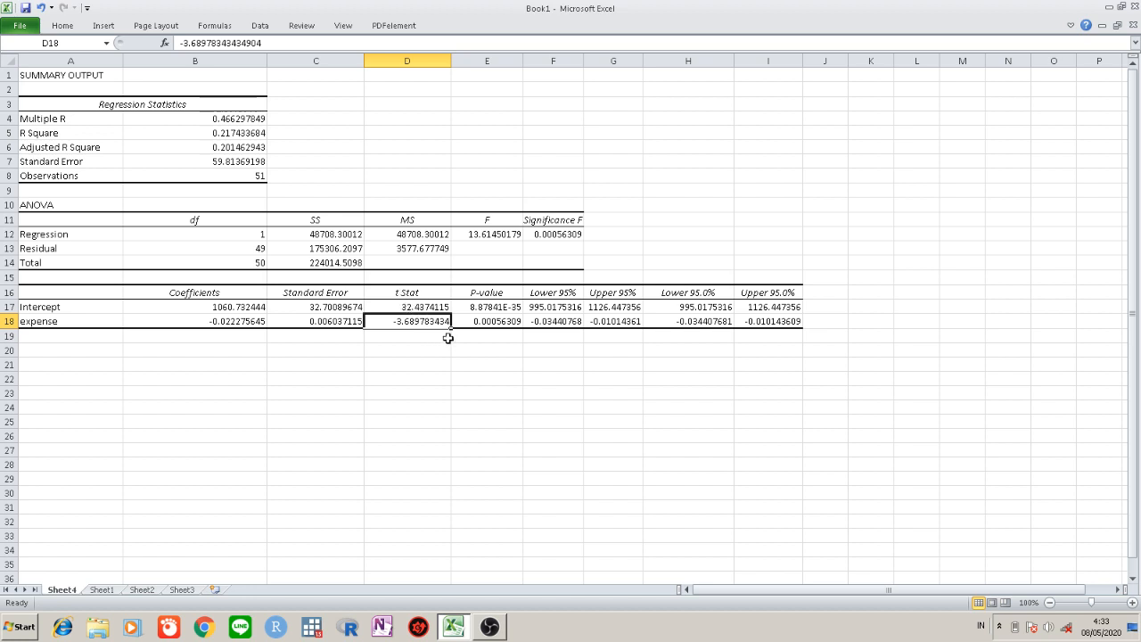
Examine the P-value of the expense variable in the coefficients table to judge its significance
{"action": "left_click", "coordinate": [478, 323]}
{"action": "left_click", "coordinate": [478, 350]}
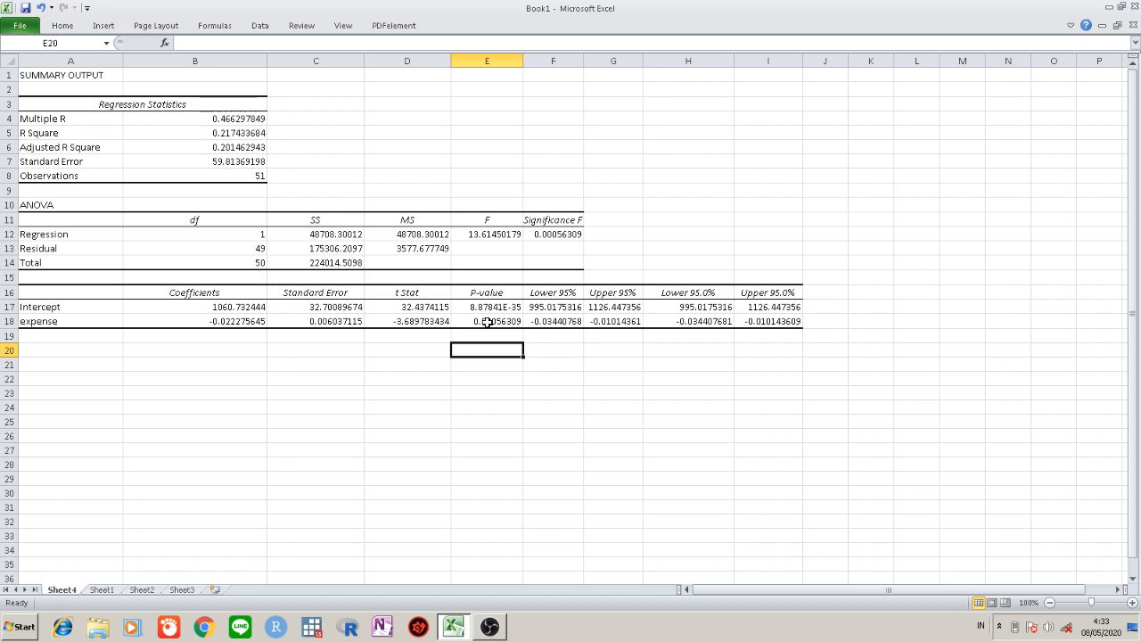
{"action": "left_click", "coordinate": [487, 322]}
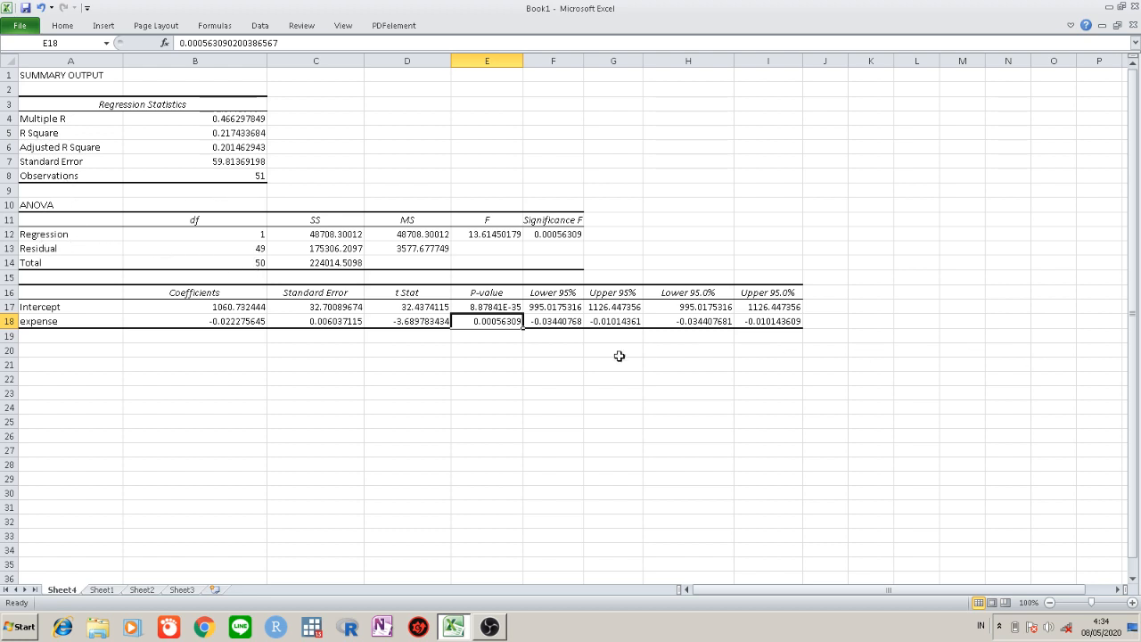
{"action": "left_click", "coordinate": [482, 346]}
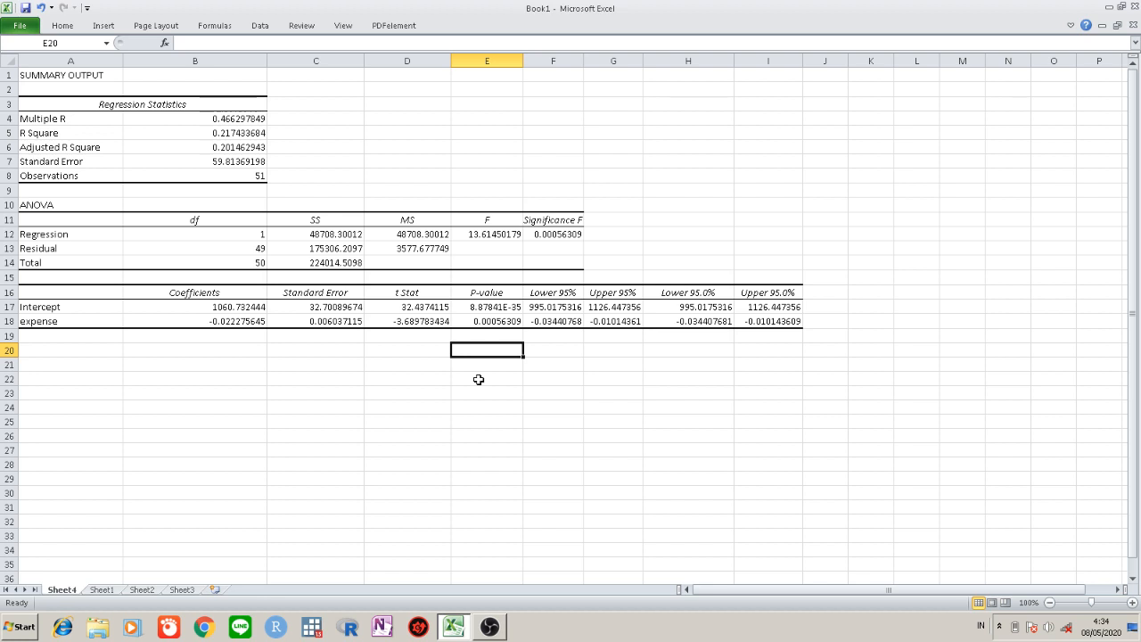
{"action": "left_click", "coordinate": [479, 323]}
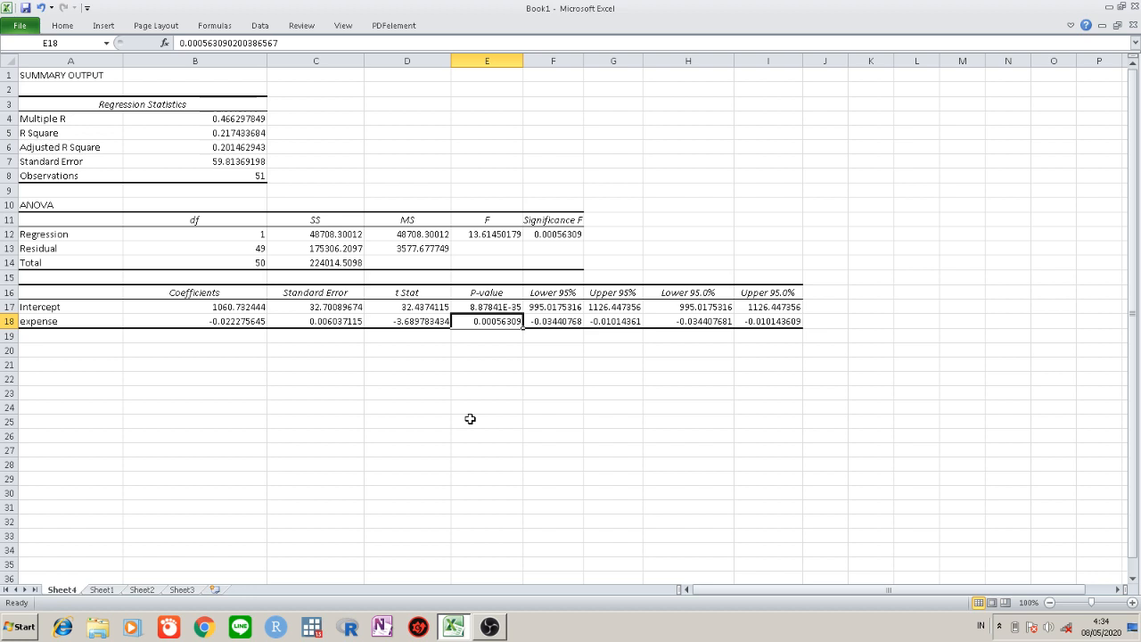
{"action": "left_click", "coordinate": [493, 629]}
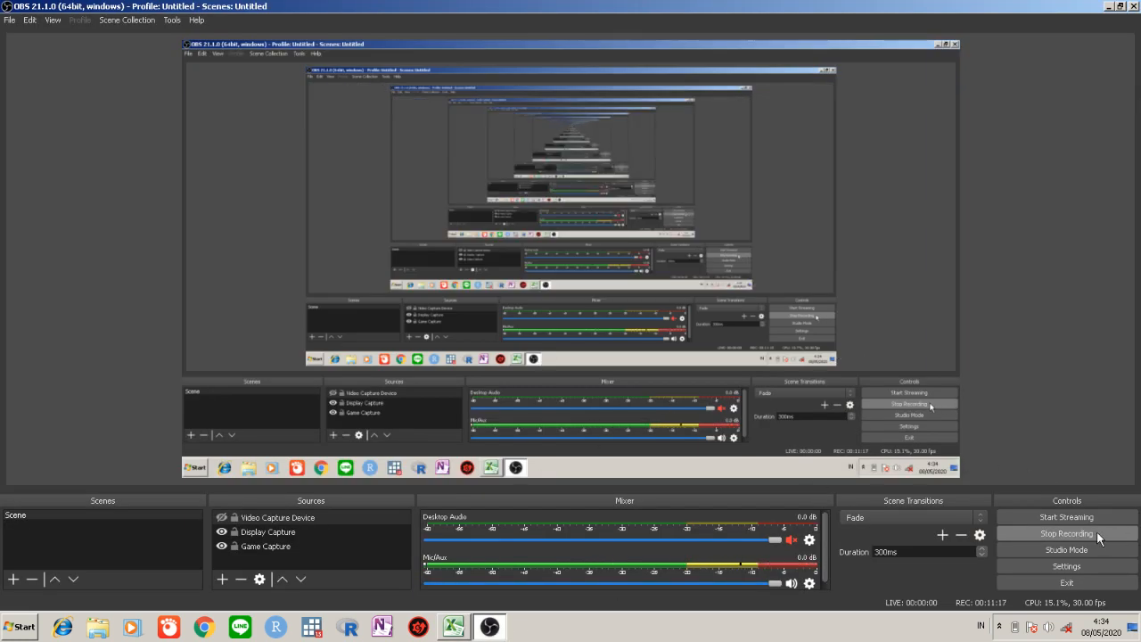